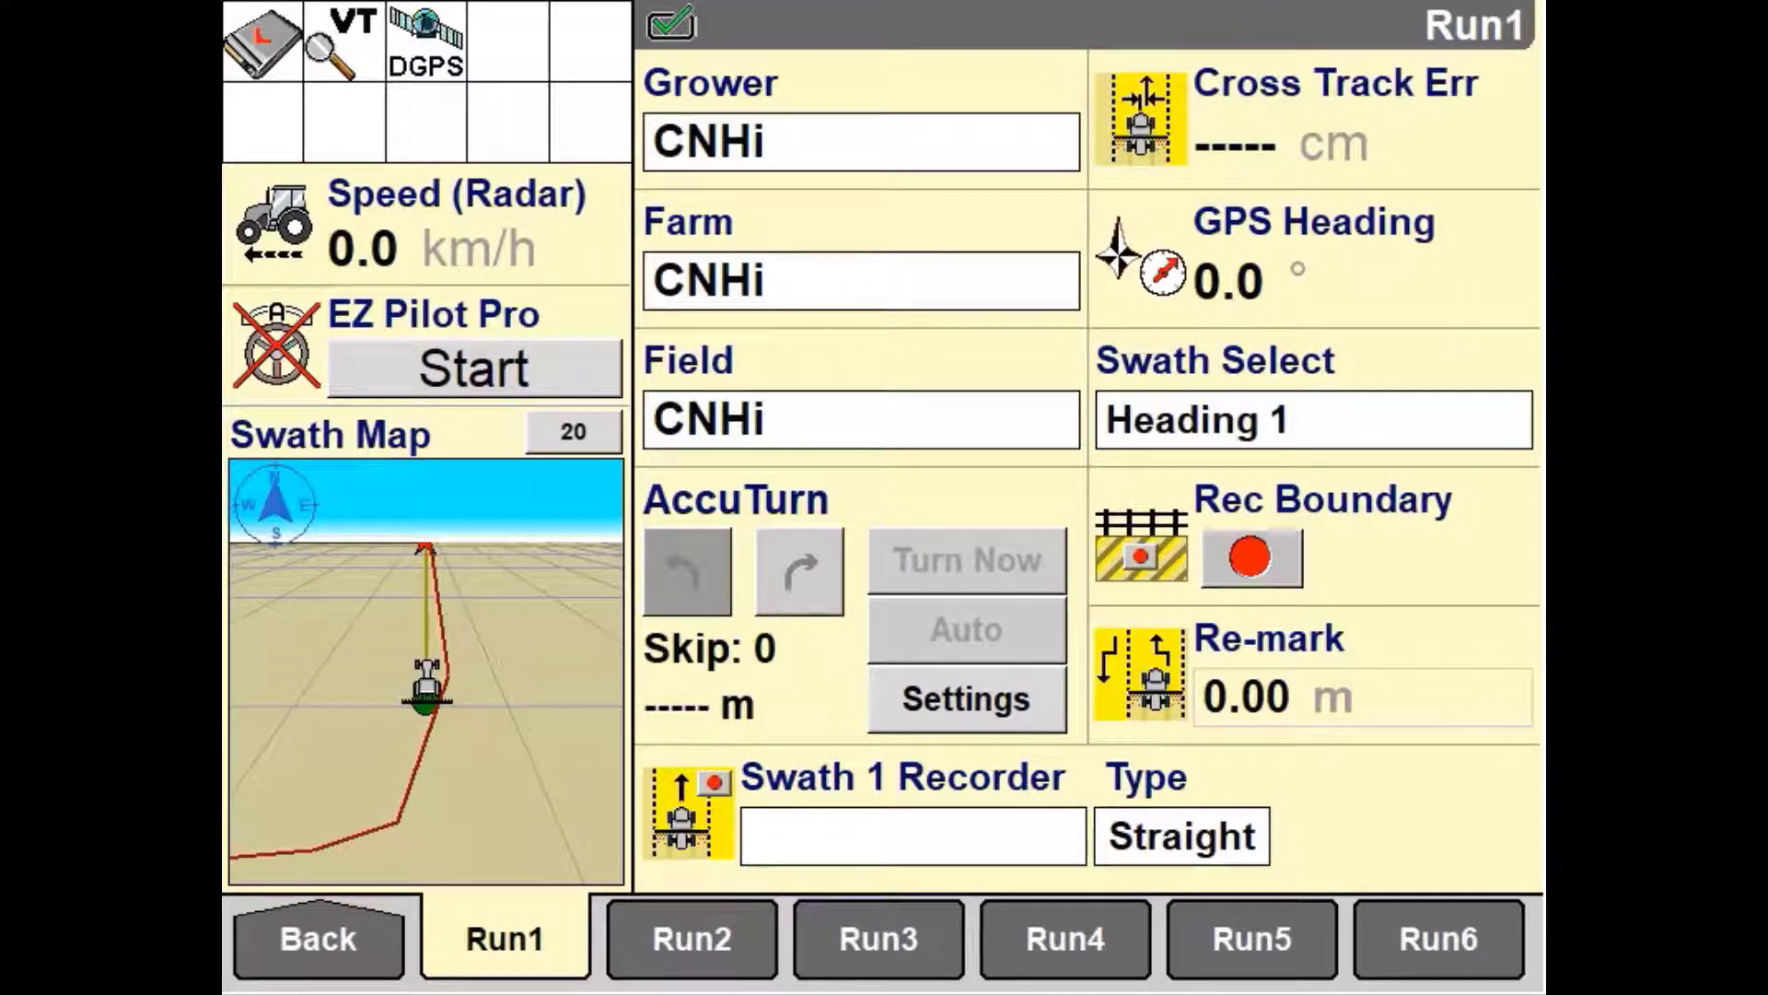
# Go from the run screen through Toolbox to the Manual Control Setup for ManApp 1
pyautogui.click(318, 935)
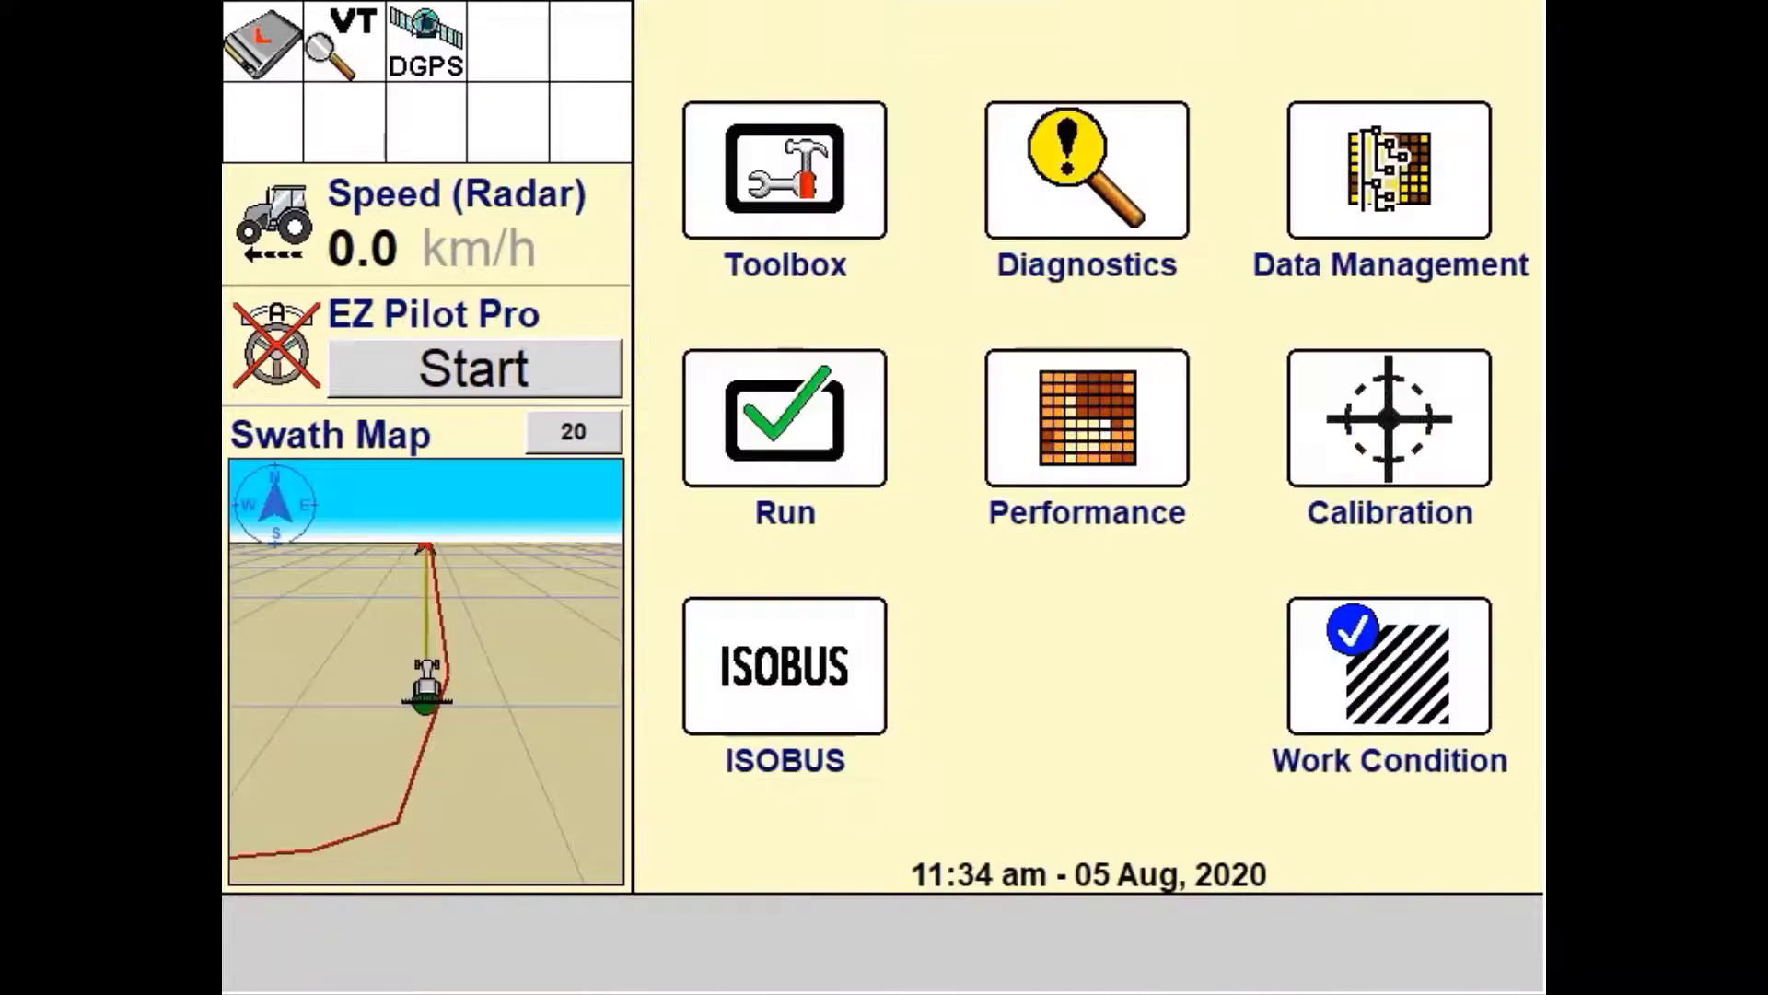
pyautogui.click(811, 208)
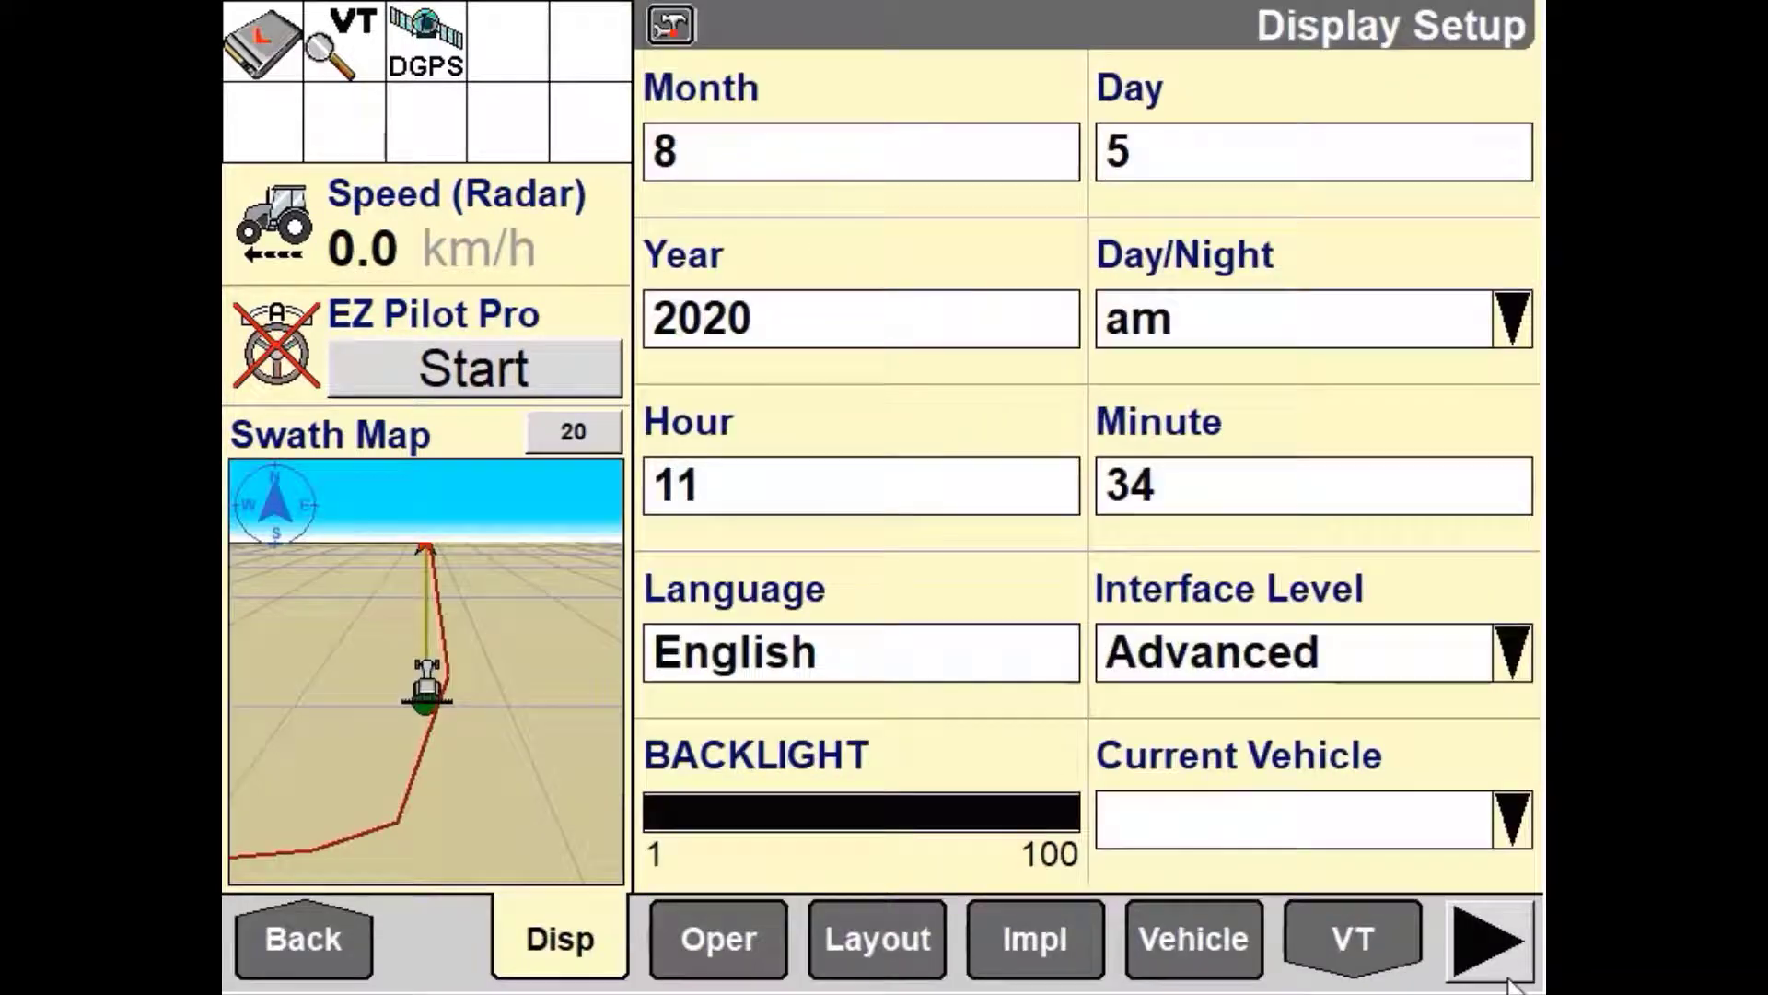
pyautogui.click(1494, 943)
pyautogui.click(1040, 928)
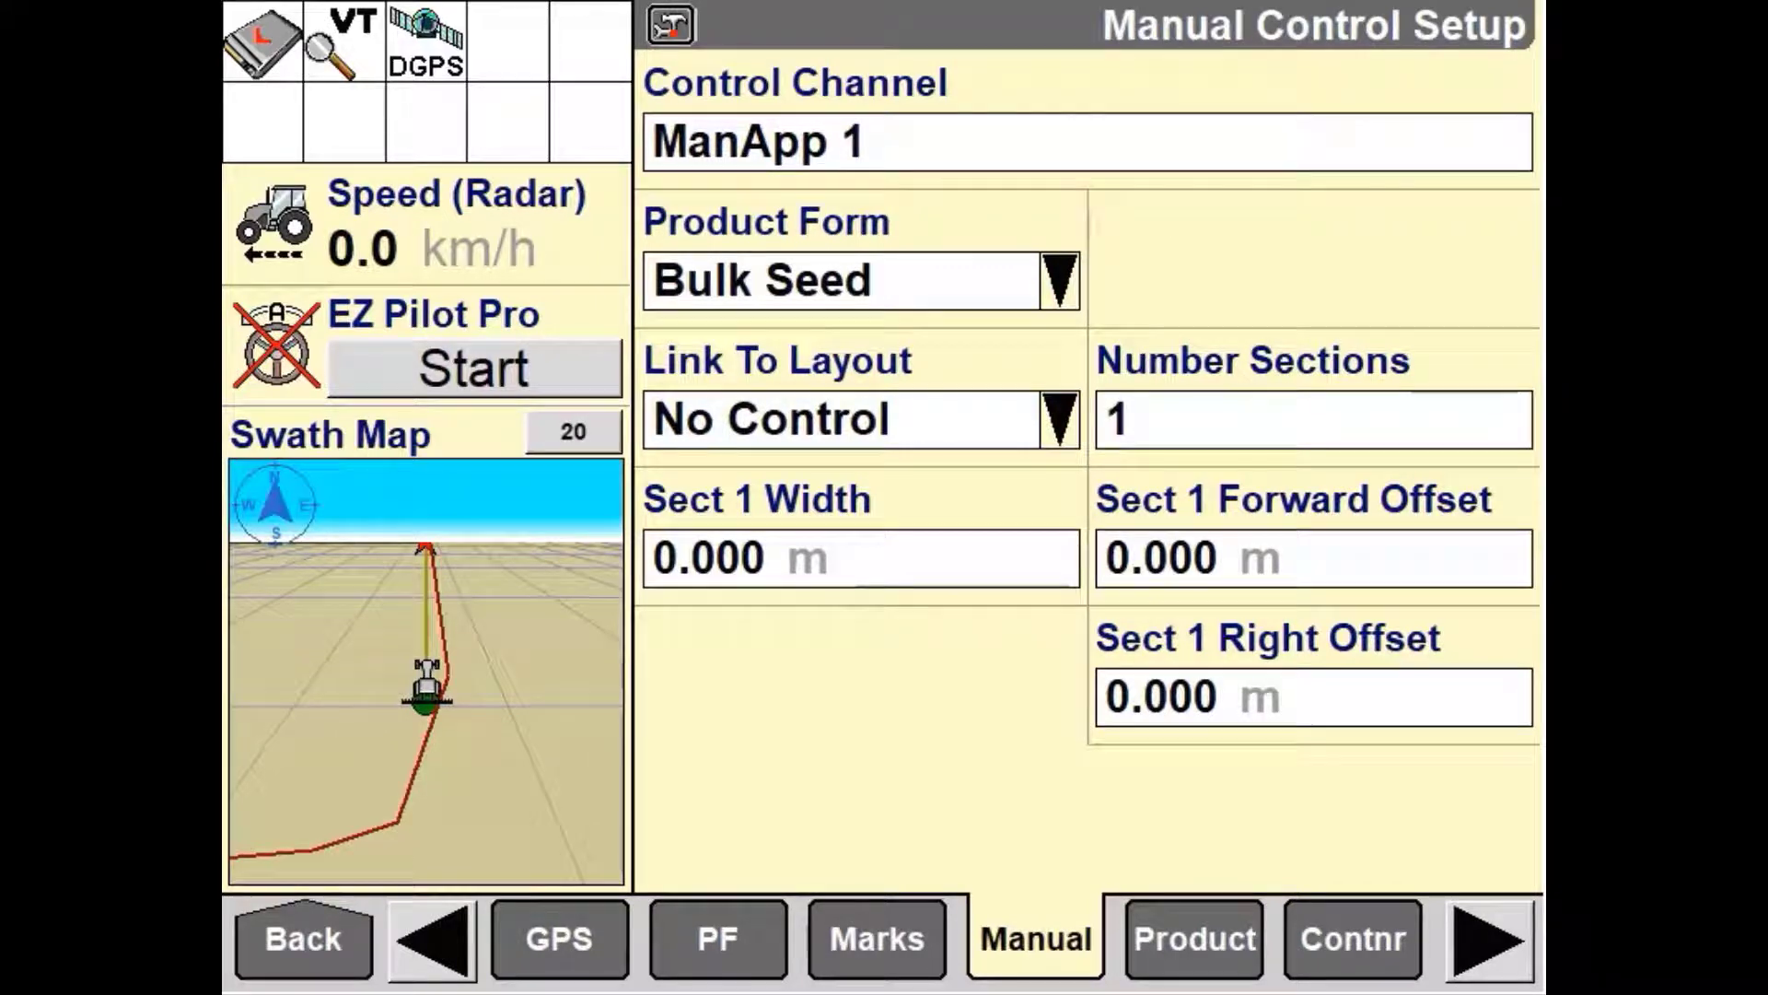
# Keep ManApp 1 selected as the manual control channel
pyautogui.click(1155, 156)
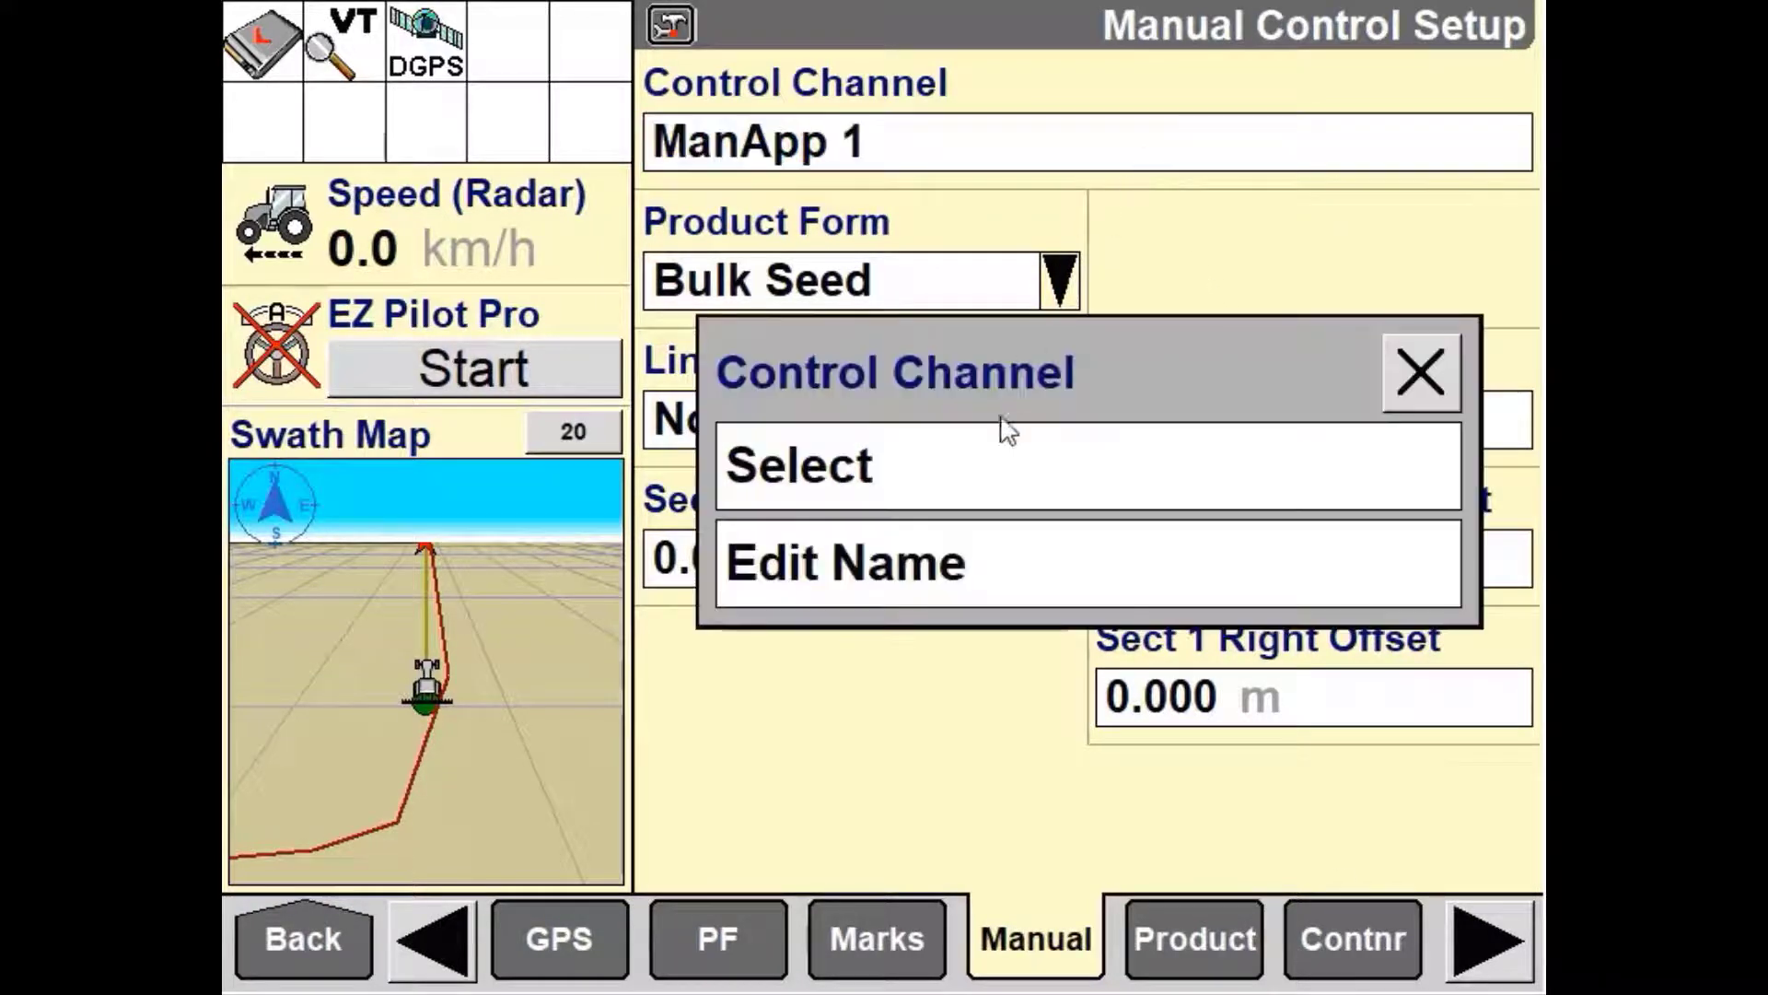
pyautogui.click(1004, 447)
pyautogui.click(983, 370)
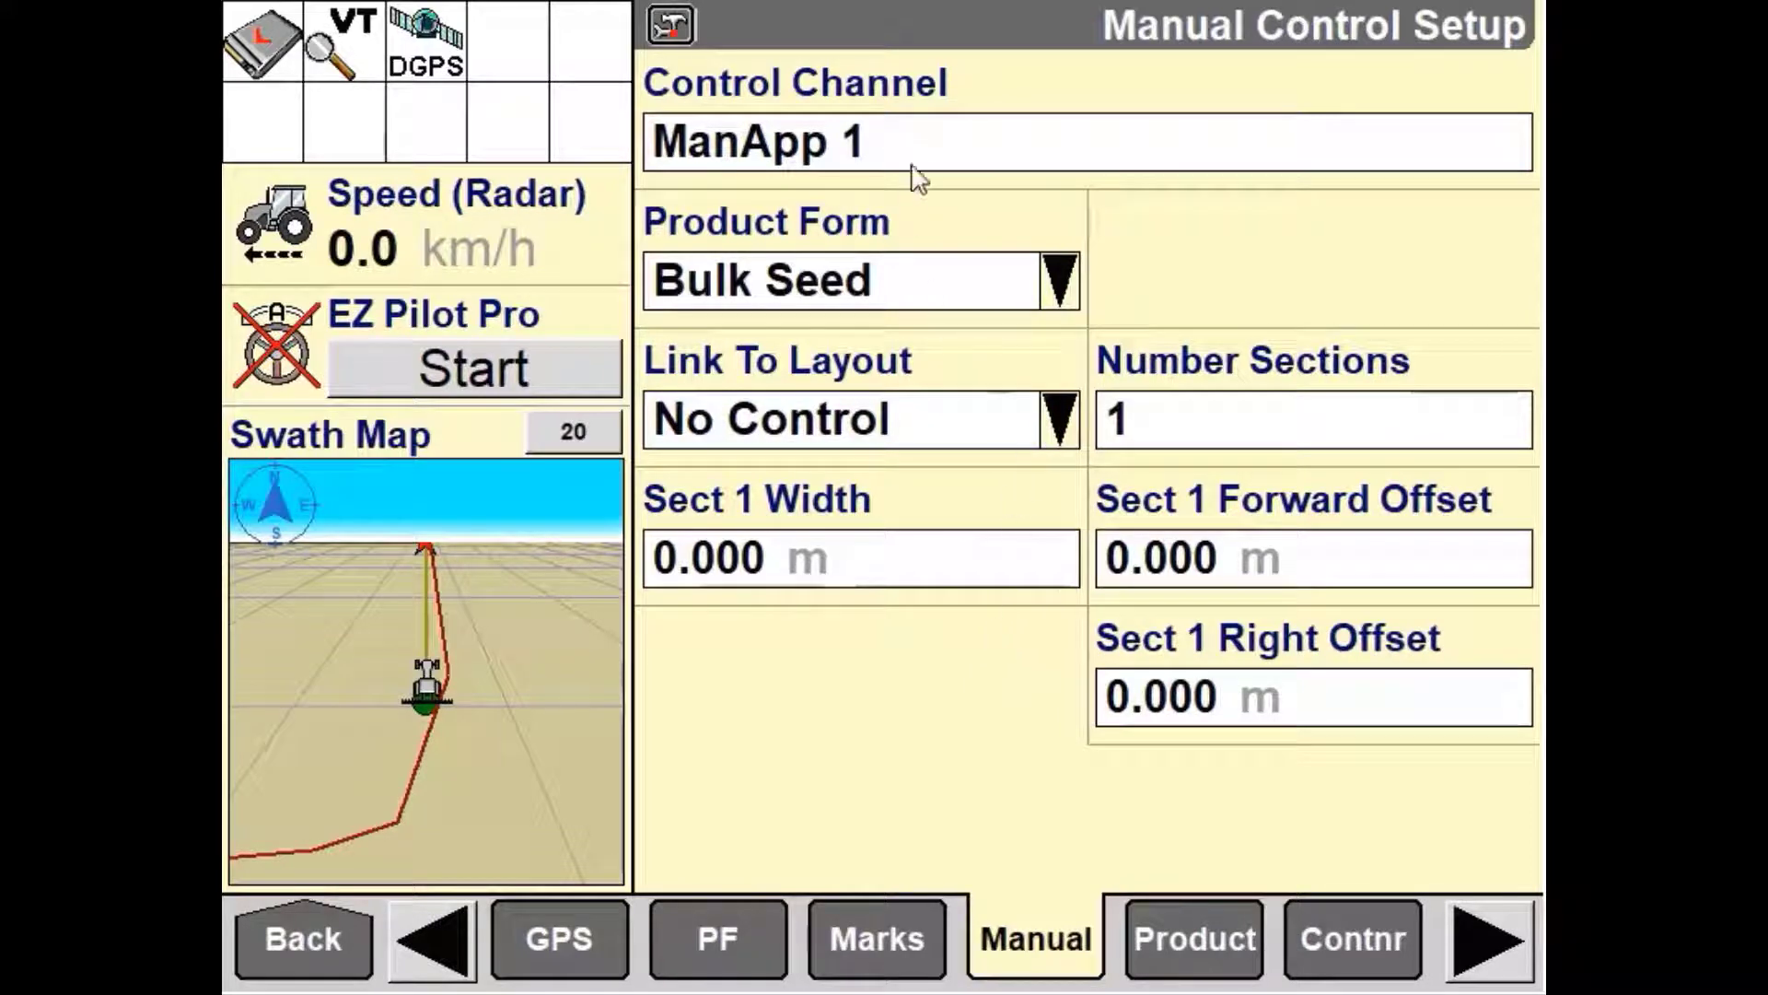
# Clear the channel name and rename it to 'BIN 1'
pyautogui.click(919, 155)
pyautogui.click(886, 577)
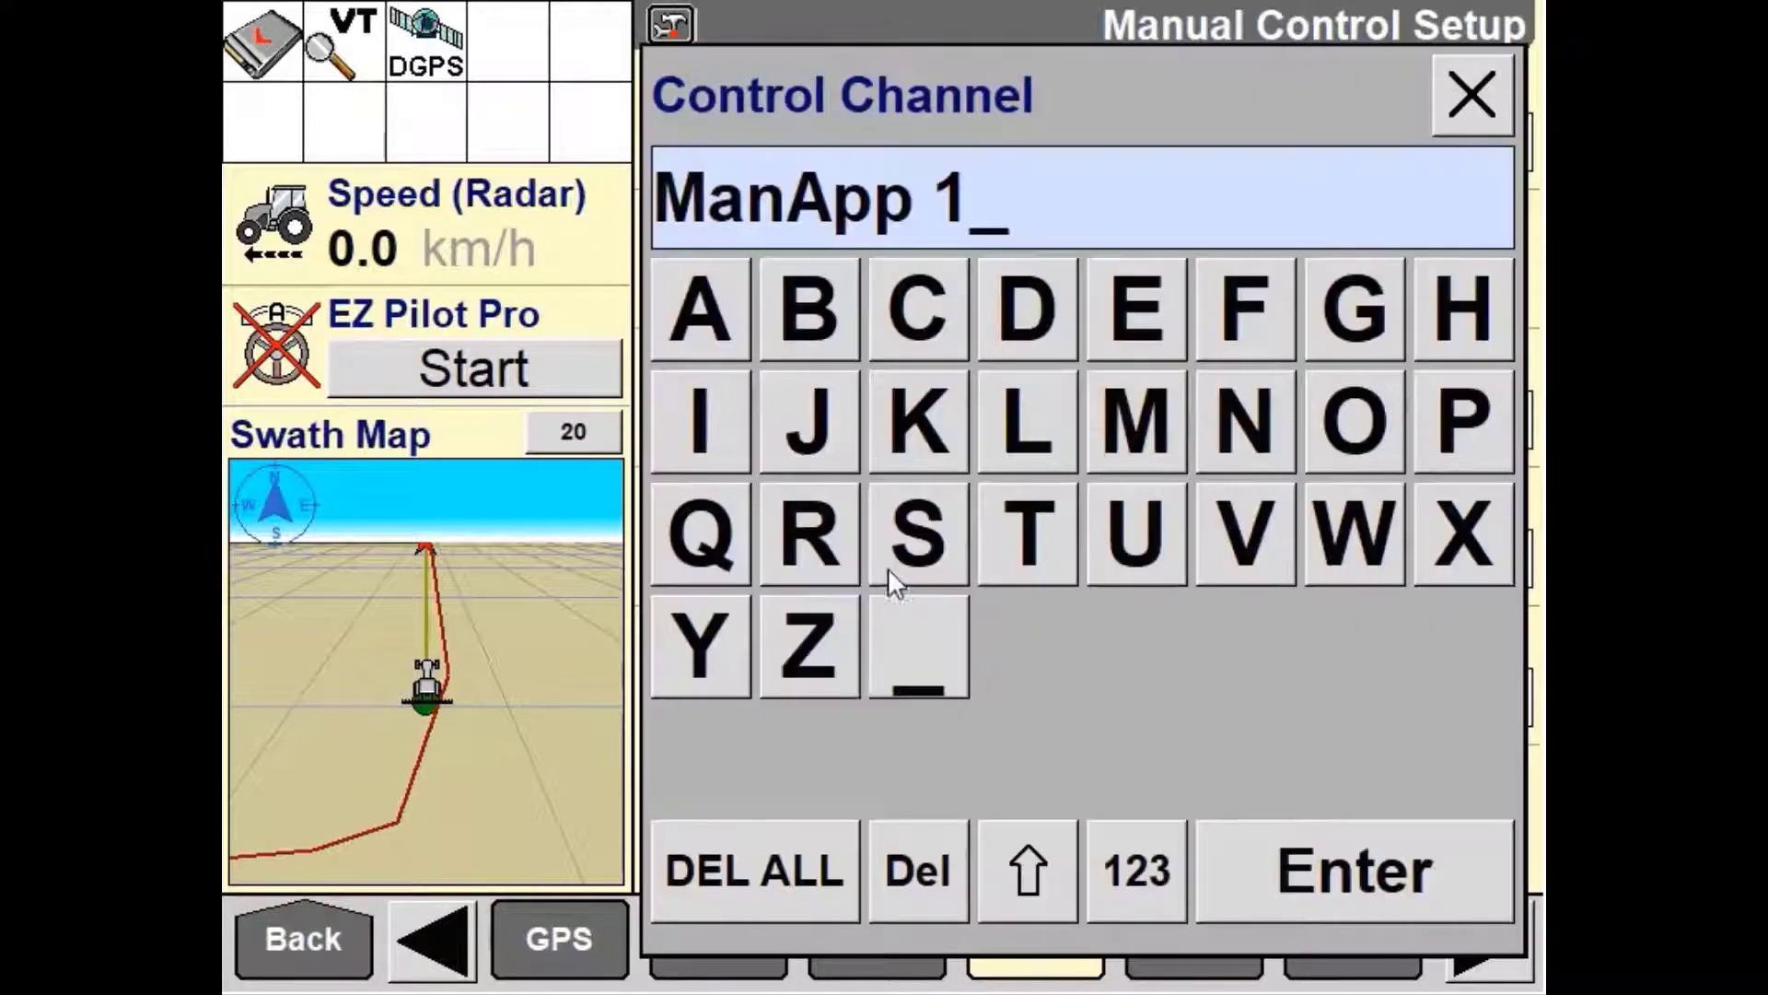
pyautogui.click(831, 886)
pyautogui.click(820, 323)
pyautogui.click(715, 442)
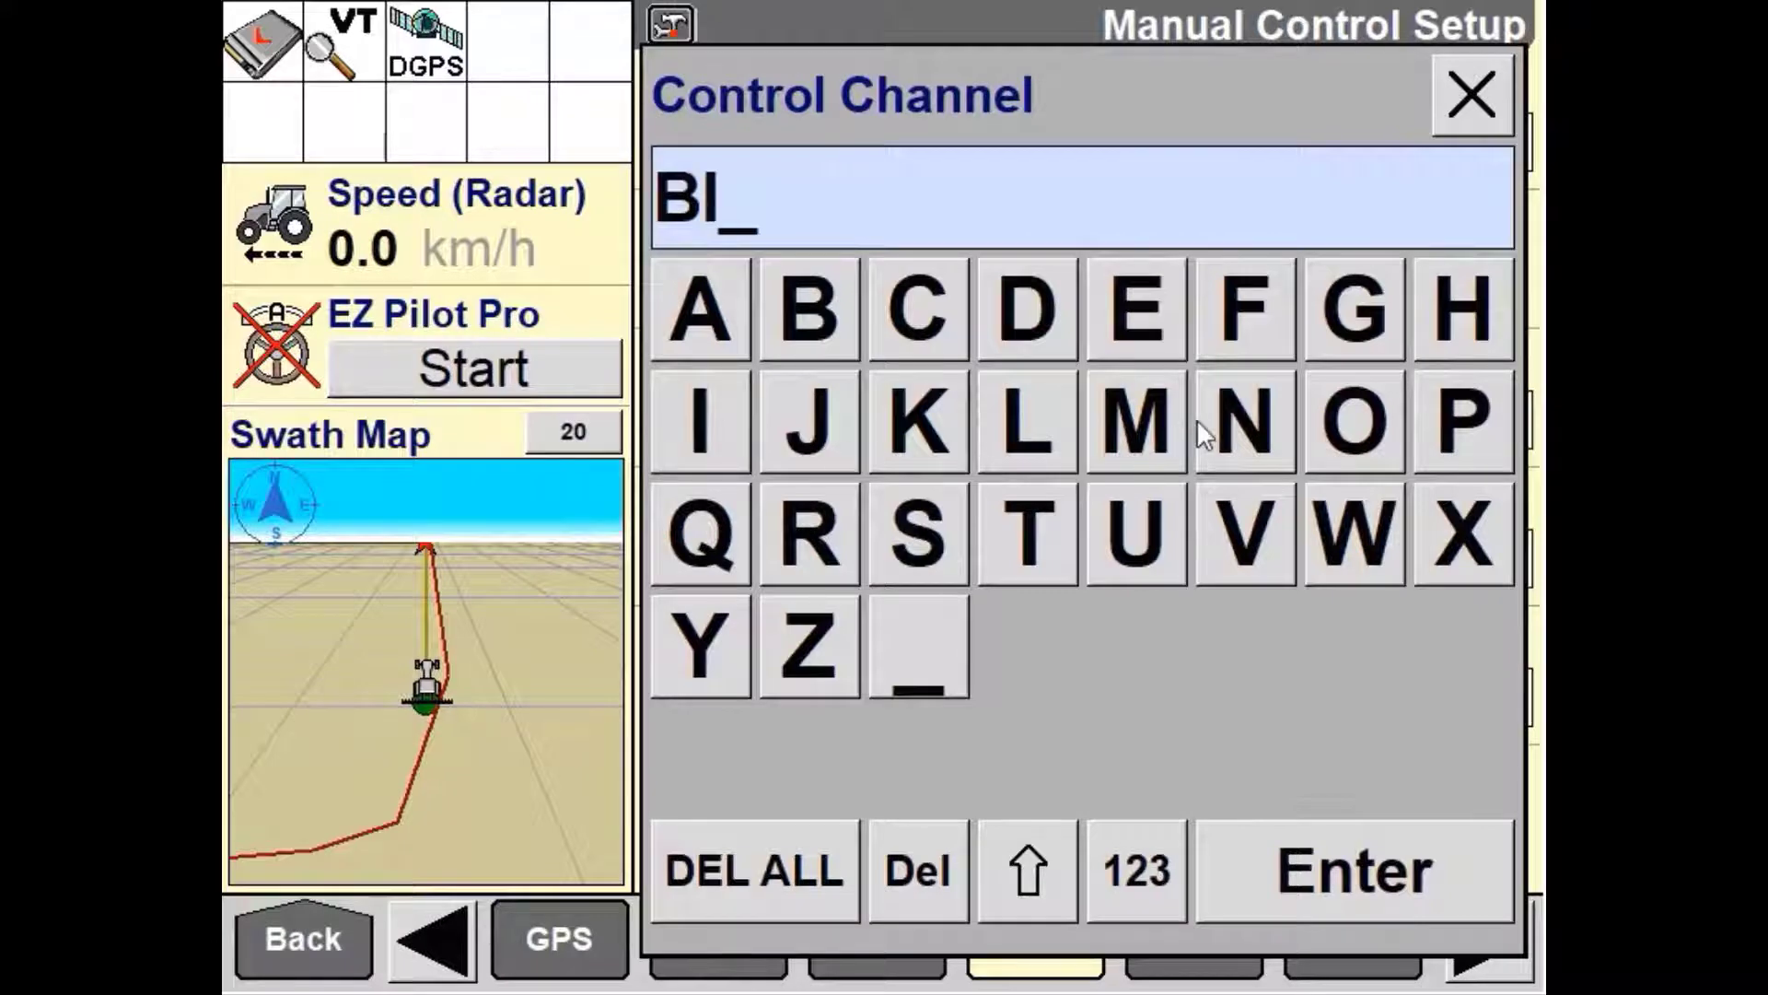
pyautogui.click(1221, 448)
pyautogui.click(926, 665)
pyautogui.click(1173, 881)
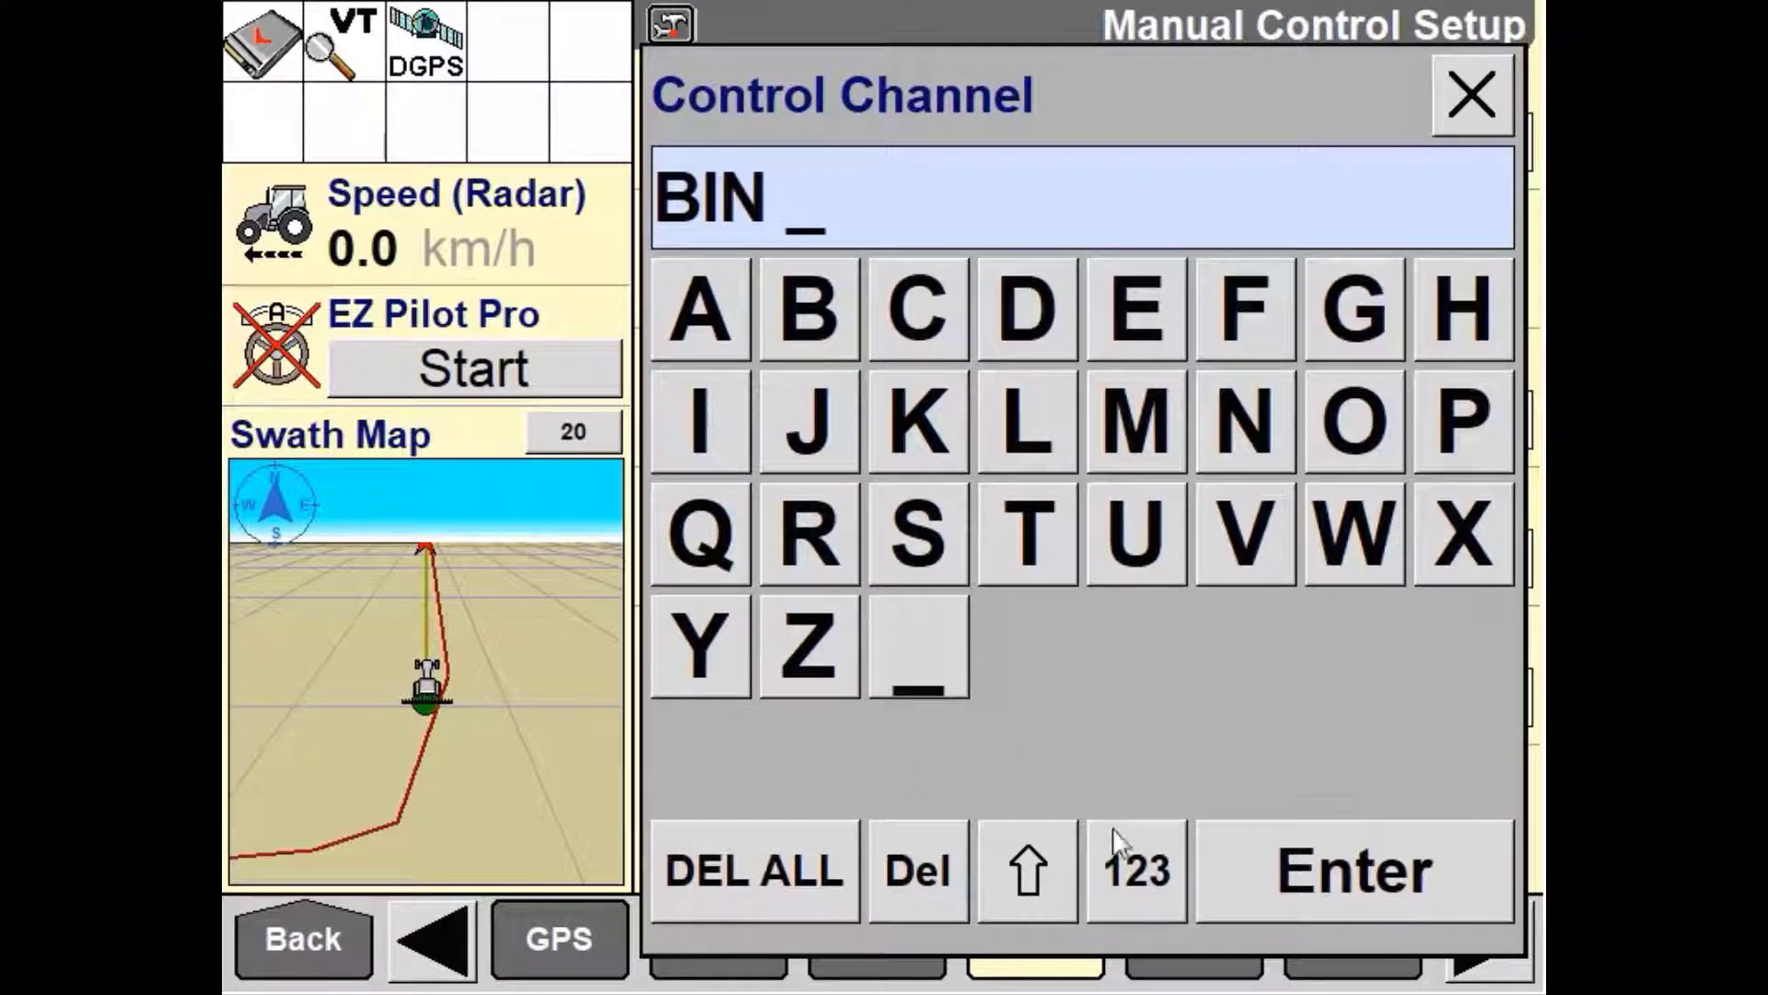
pyautogui.click(794, 311)
pyautogui.click(1326, 869)
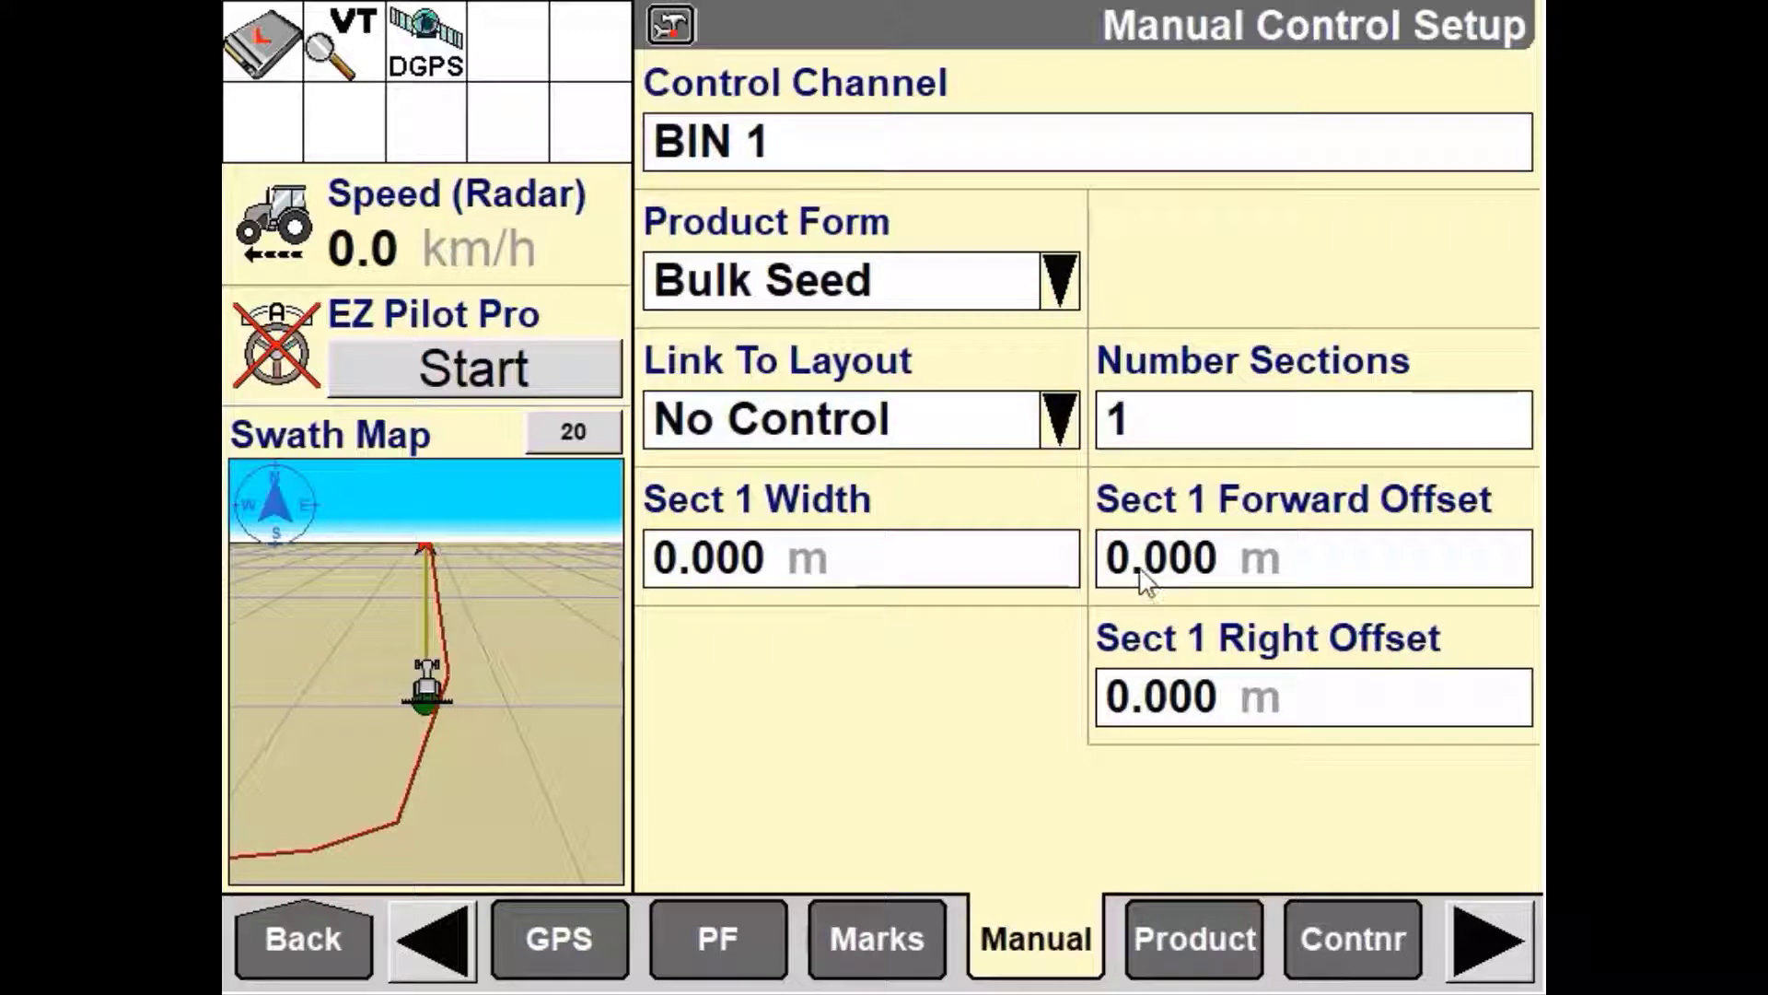
pyautogui.click(1059, 281)
# Keep Bulk Seed as the product form and leave Link To Layout at No Control
pyautogui.click(892, 241)
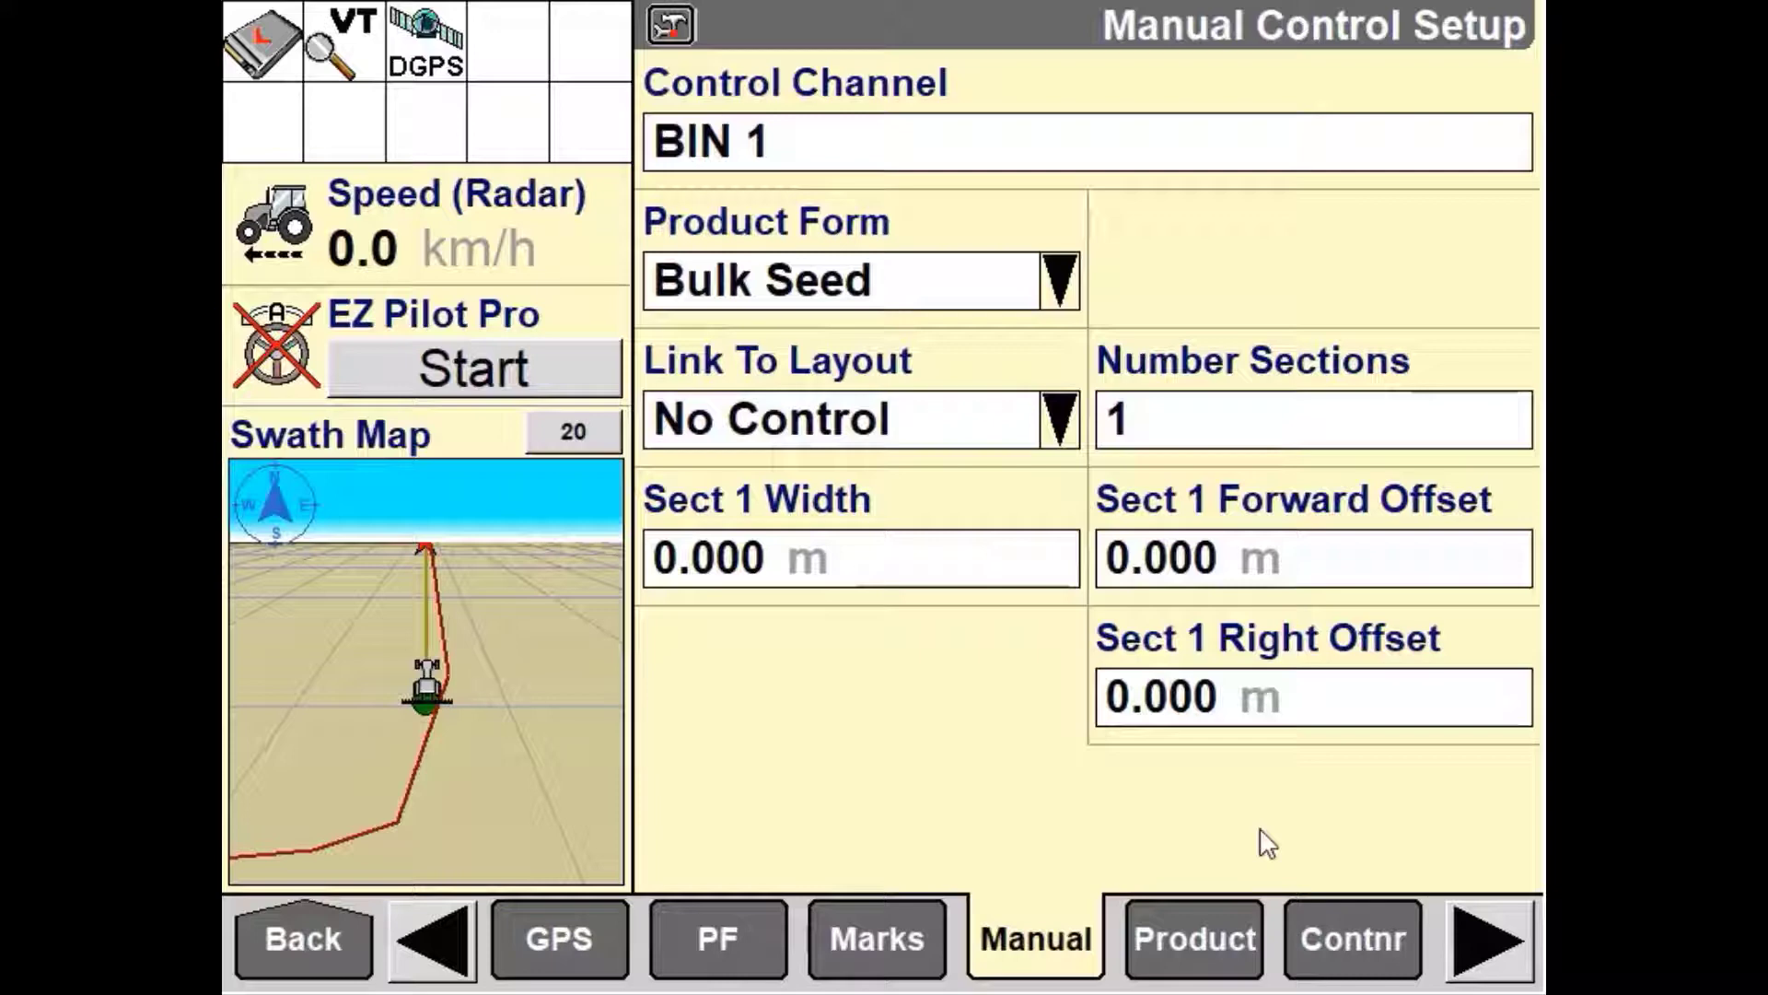
pyautogui.click(1058, 422)
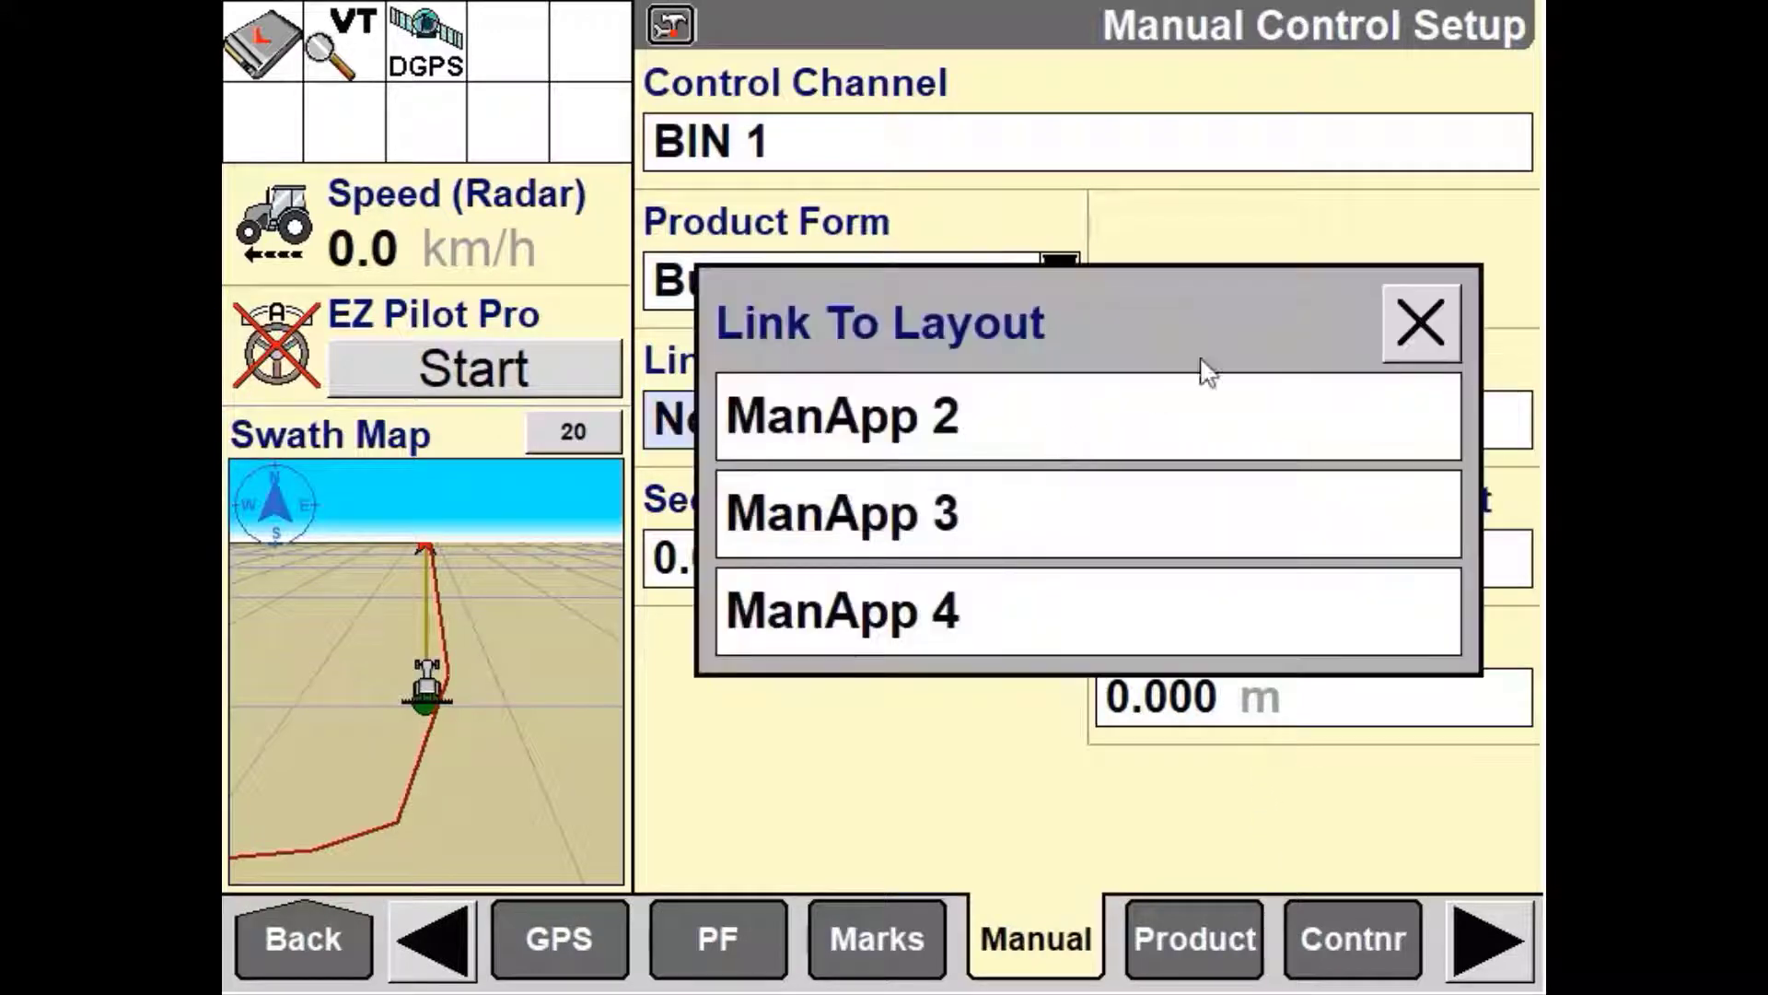
pyautogui.click(1423, 322)
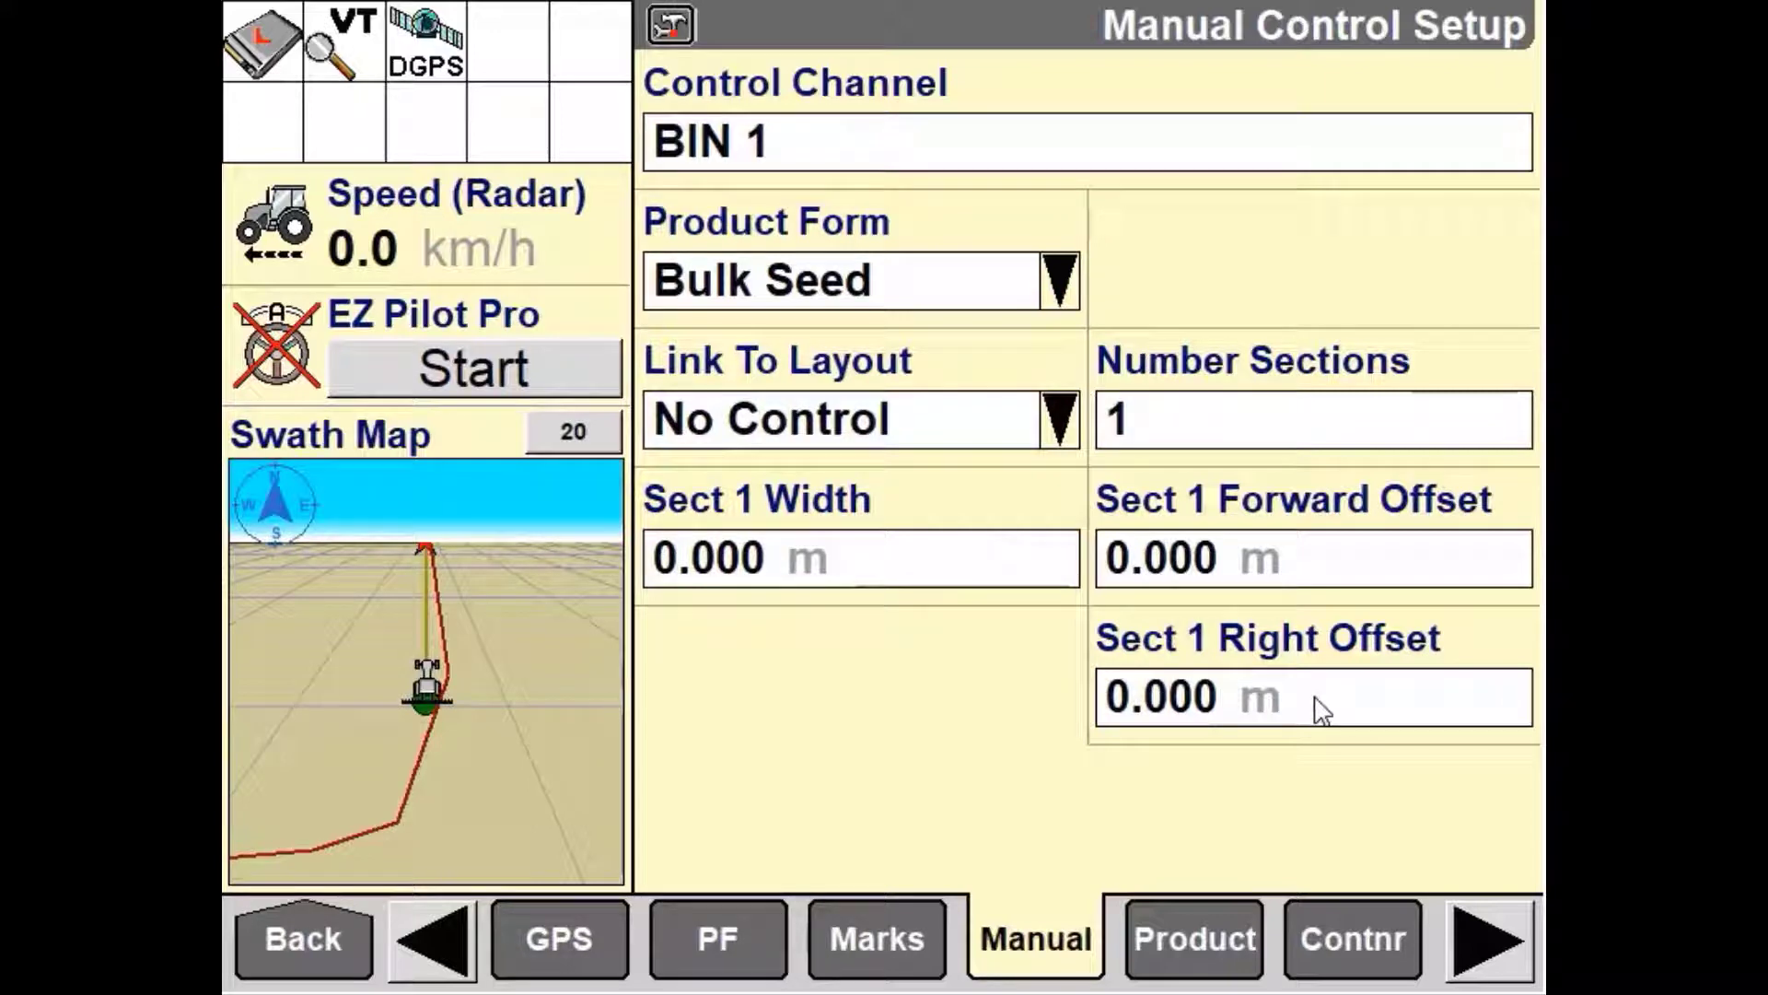
# Set Number Sections to 2, with Sect 1 and Sect 2 widths both 6 m
pyautogui.click(1259, 427)
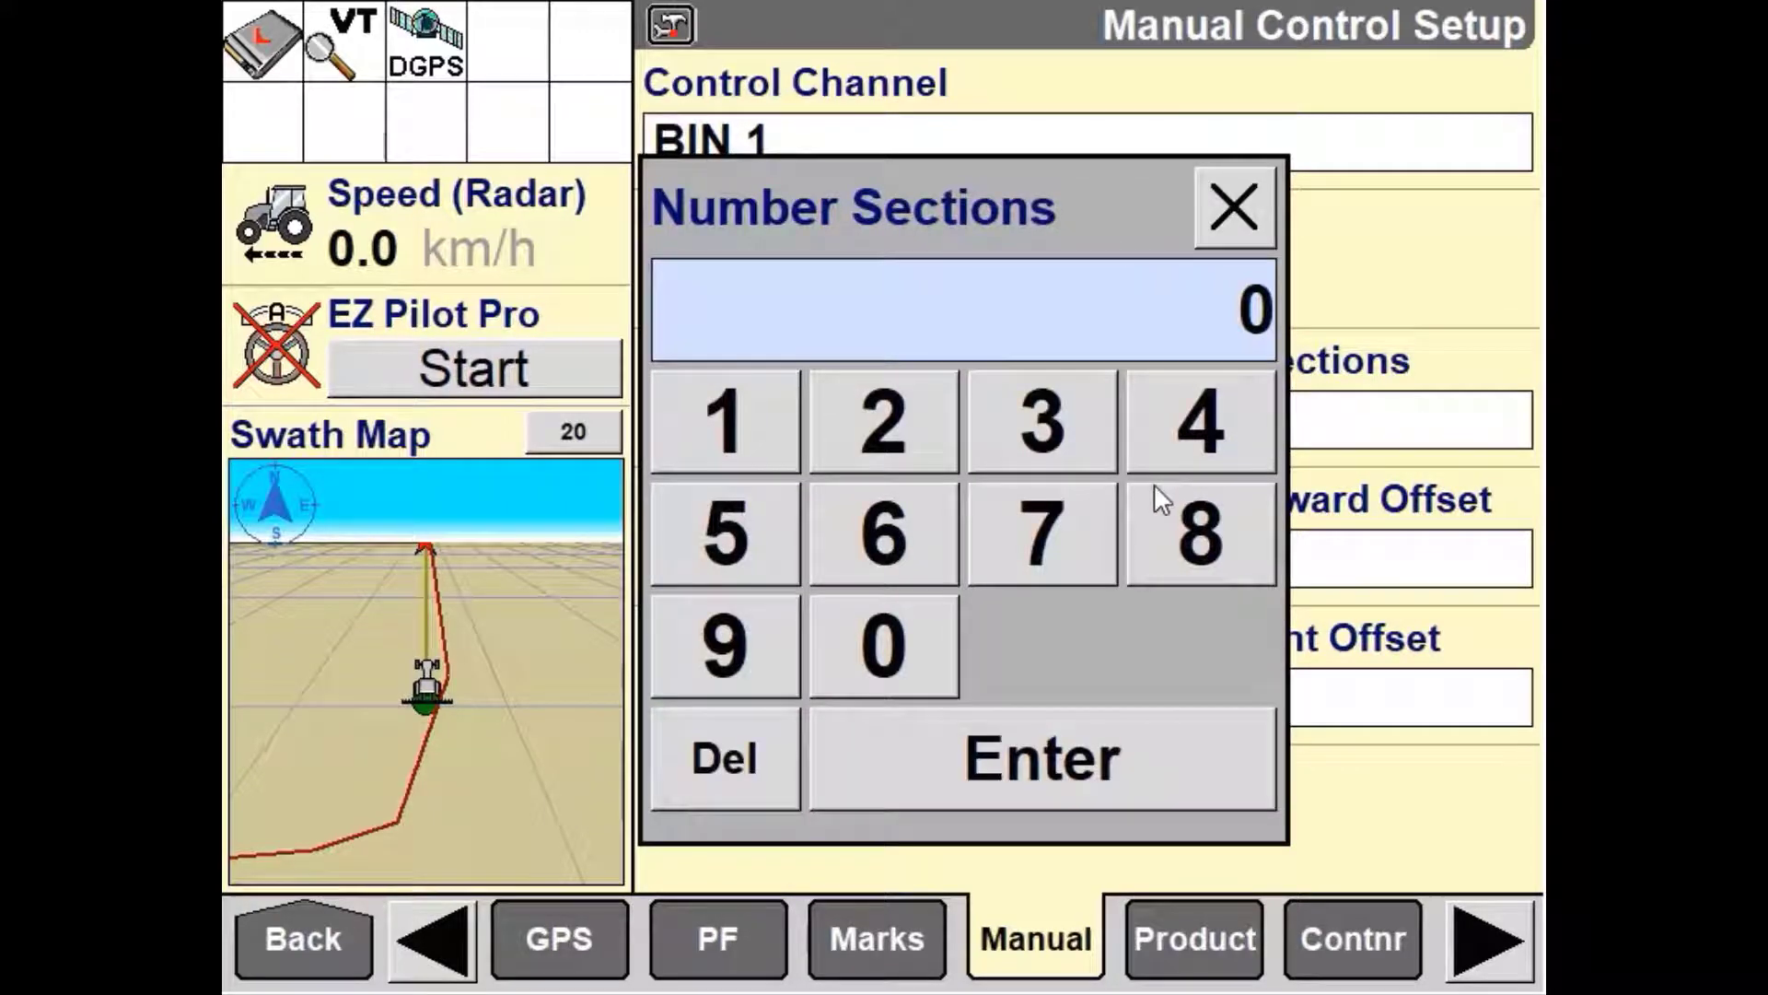
pyautogui.click(884, 422)
pyautogui.click(1028, 785)
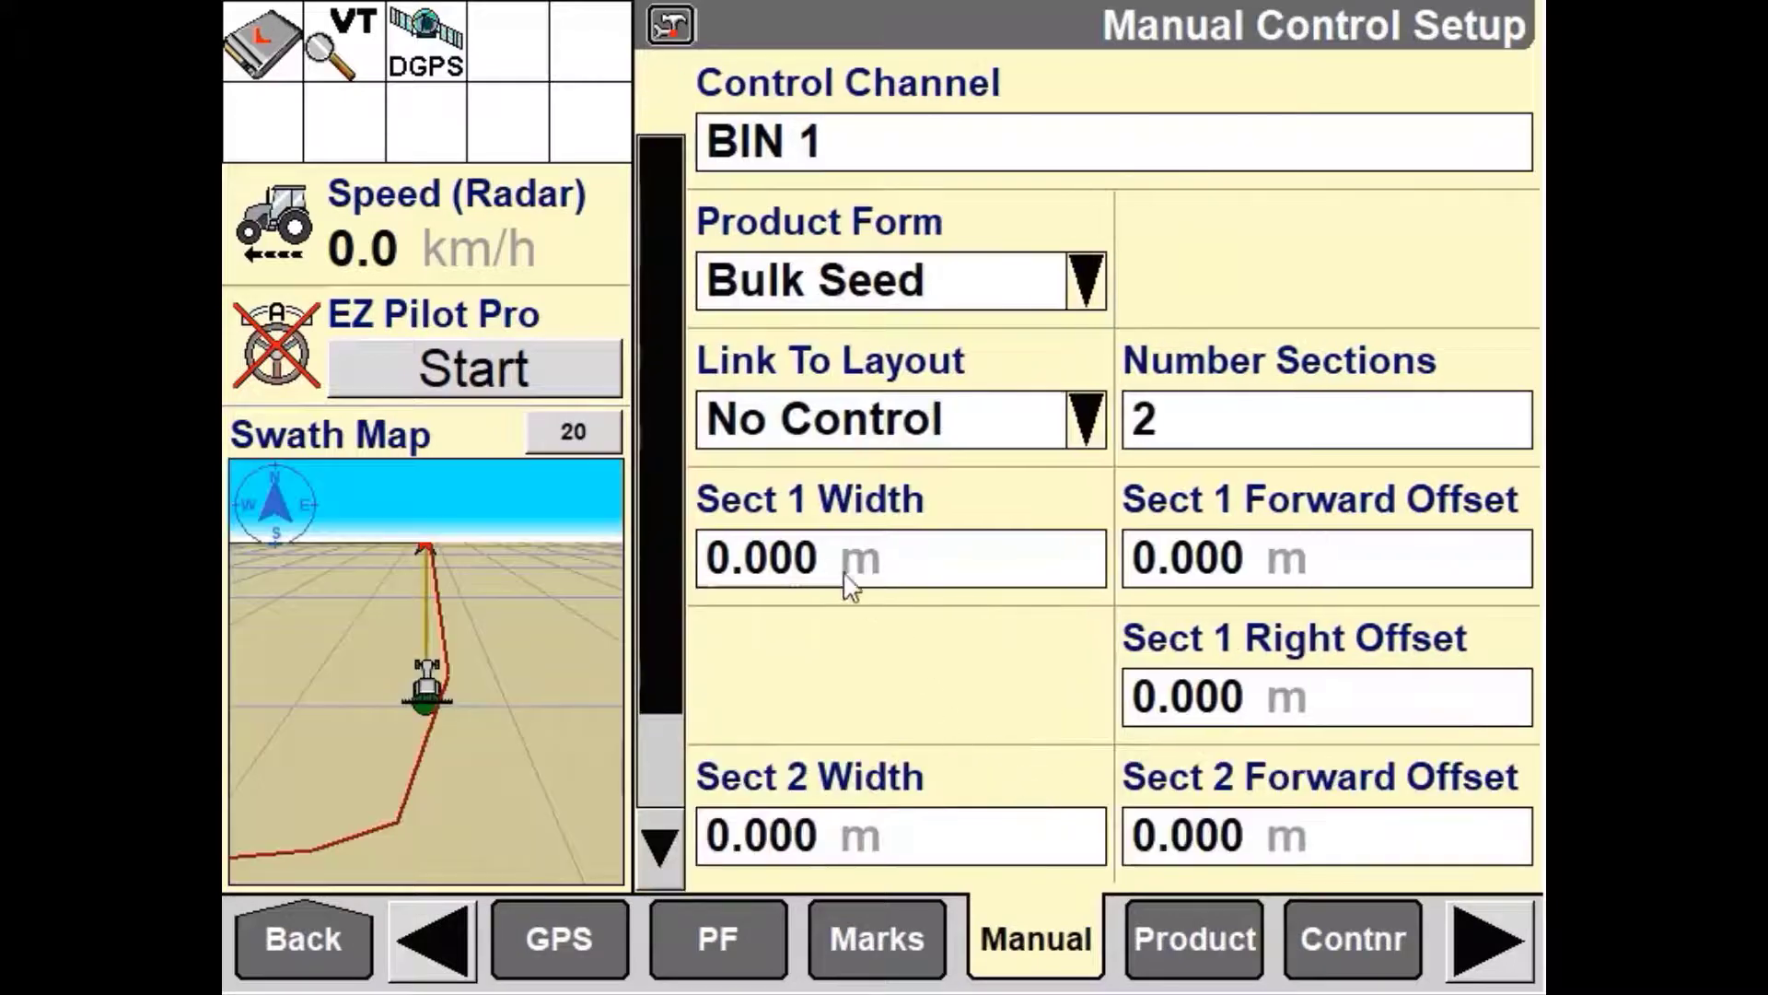
pyautogui.click(814, 561)
pyautogui.click(886, 544)
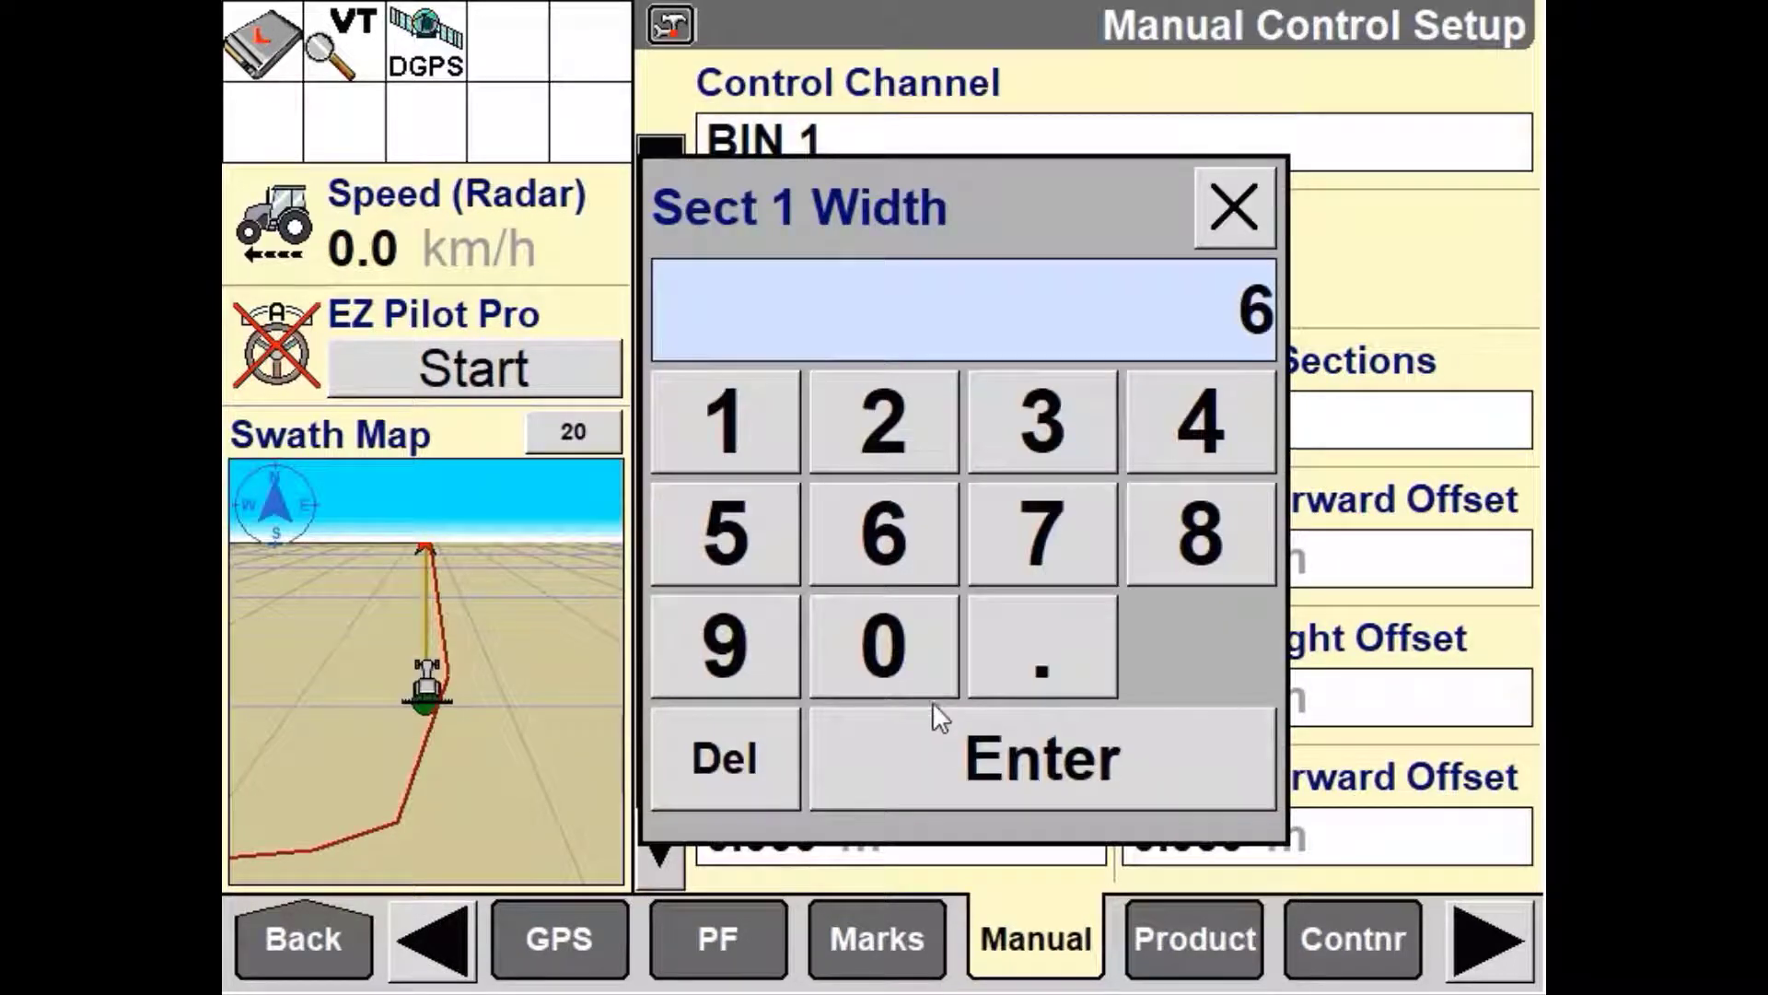
pyautogui.click(962, 774)
pyautogui.click(789, 840)
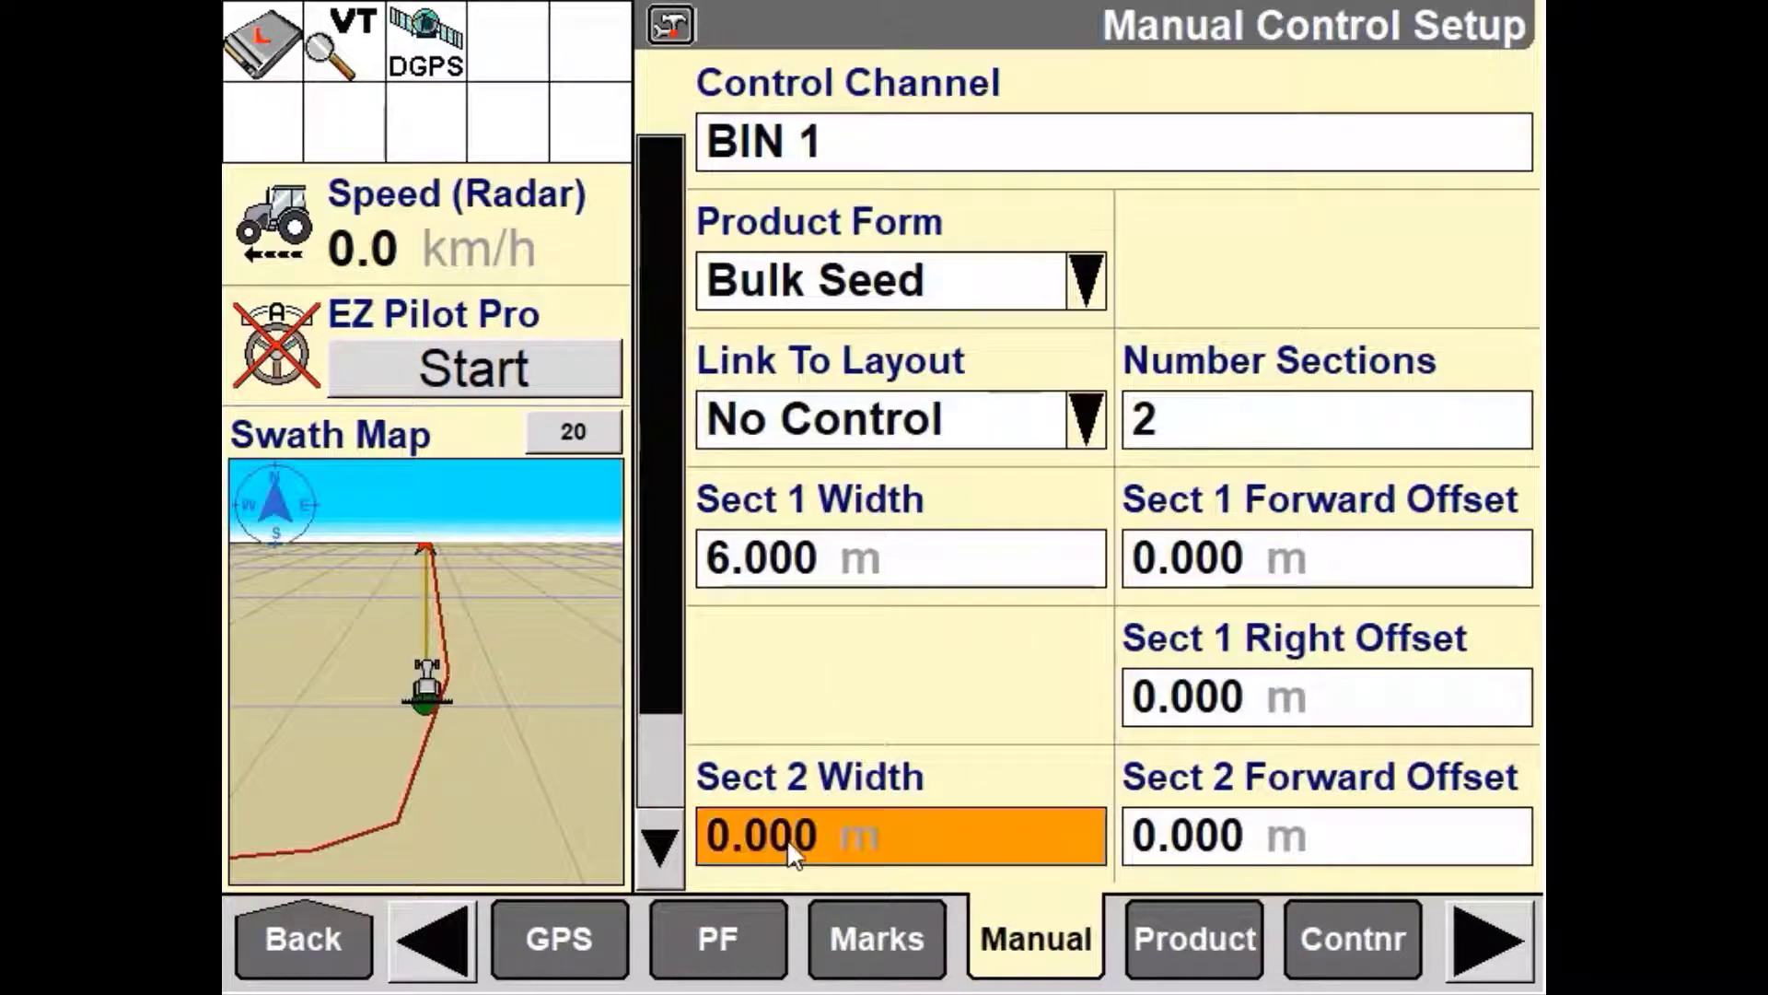
pyautogui.click(877, 534)
pyautogui.click(983, 784)
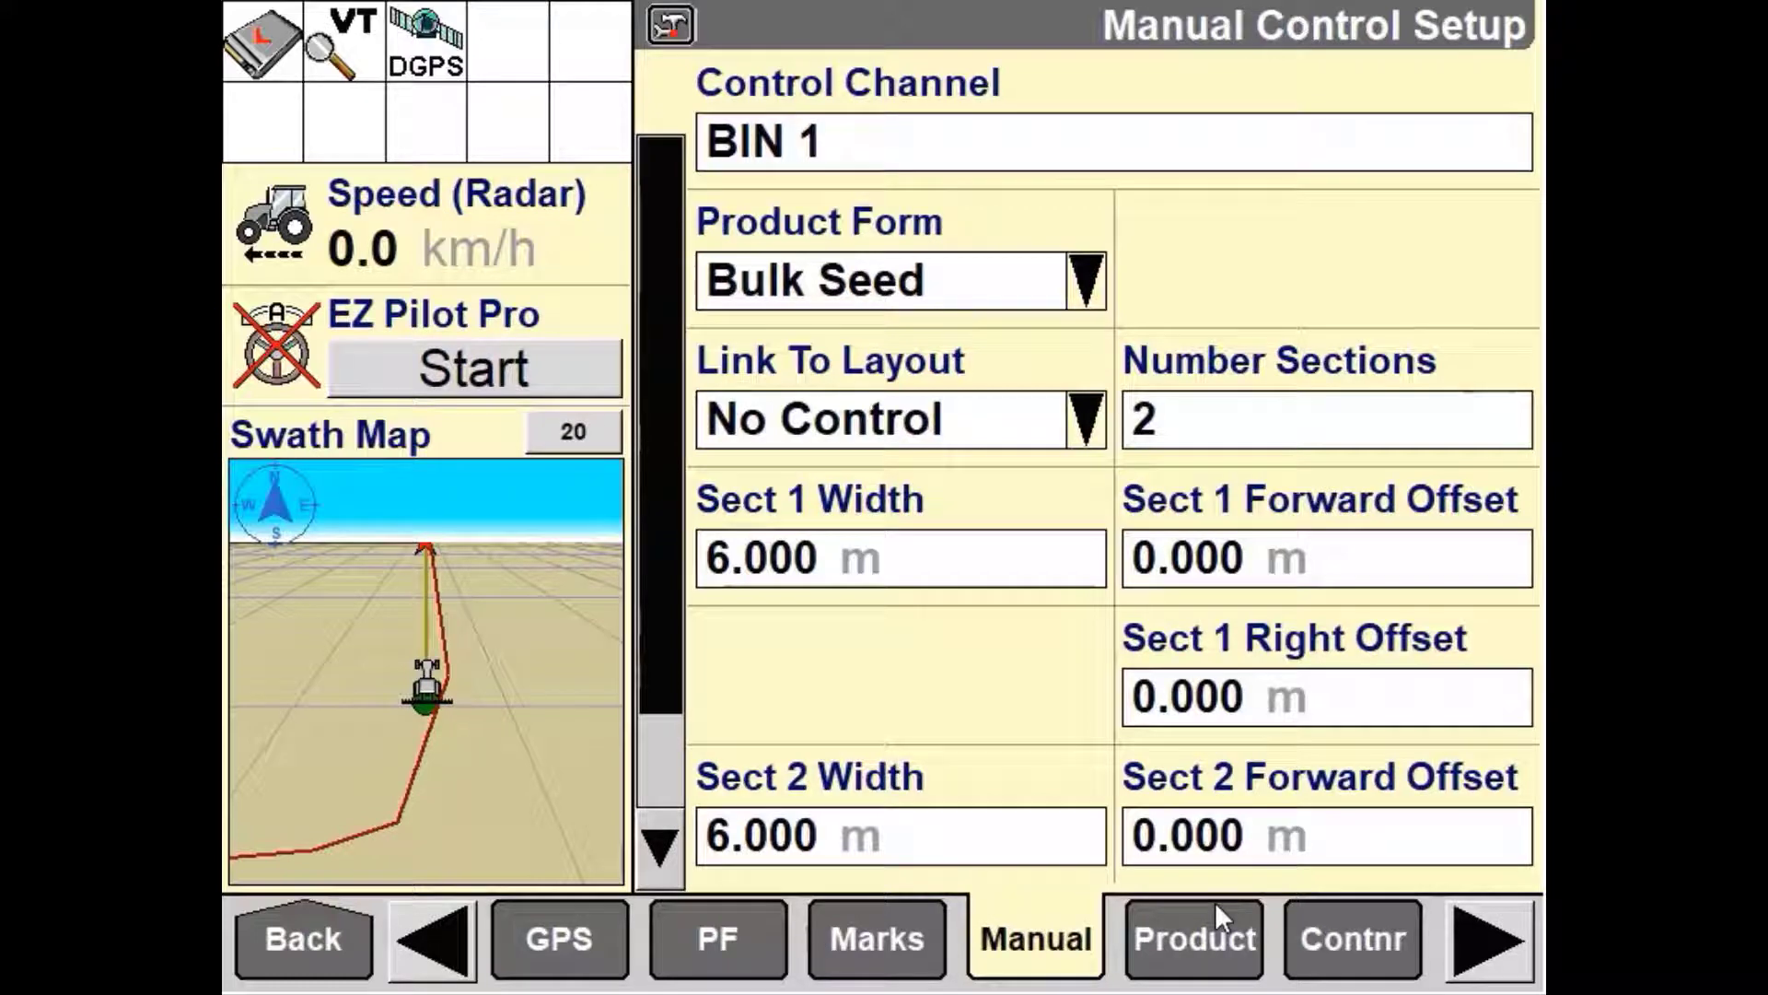
# Set the forward offset of sections 1 and 2 to -6 m
pyautogui.click(1127, 536)
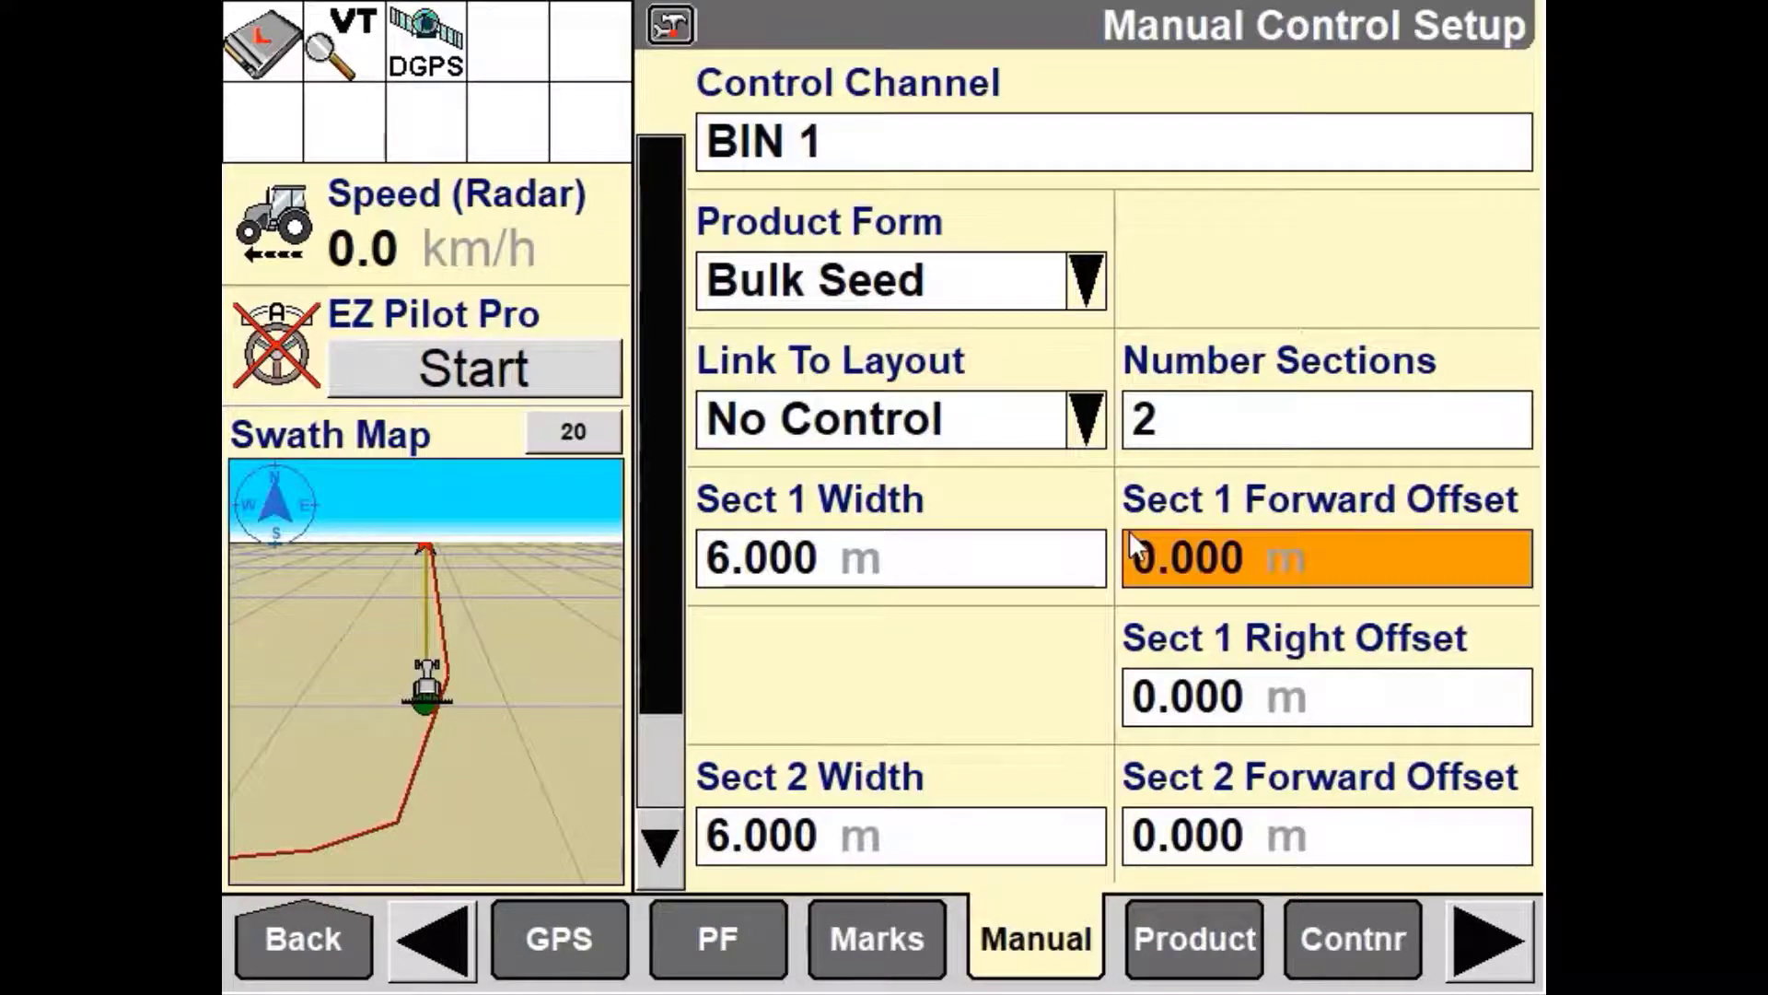
pyautogui.click(1179, 654)
pyautogui.click(889, 581)
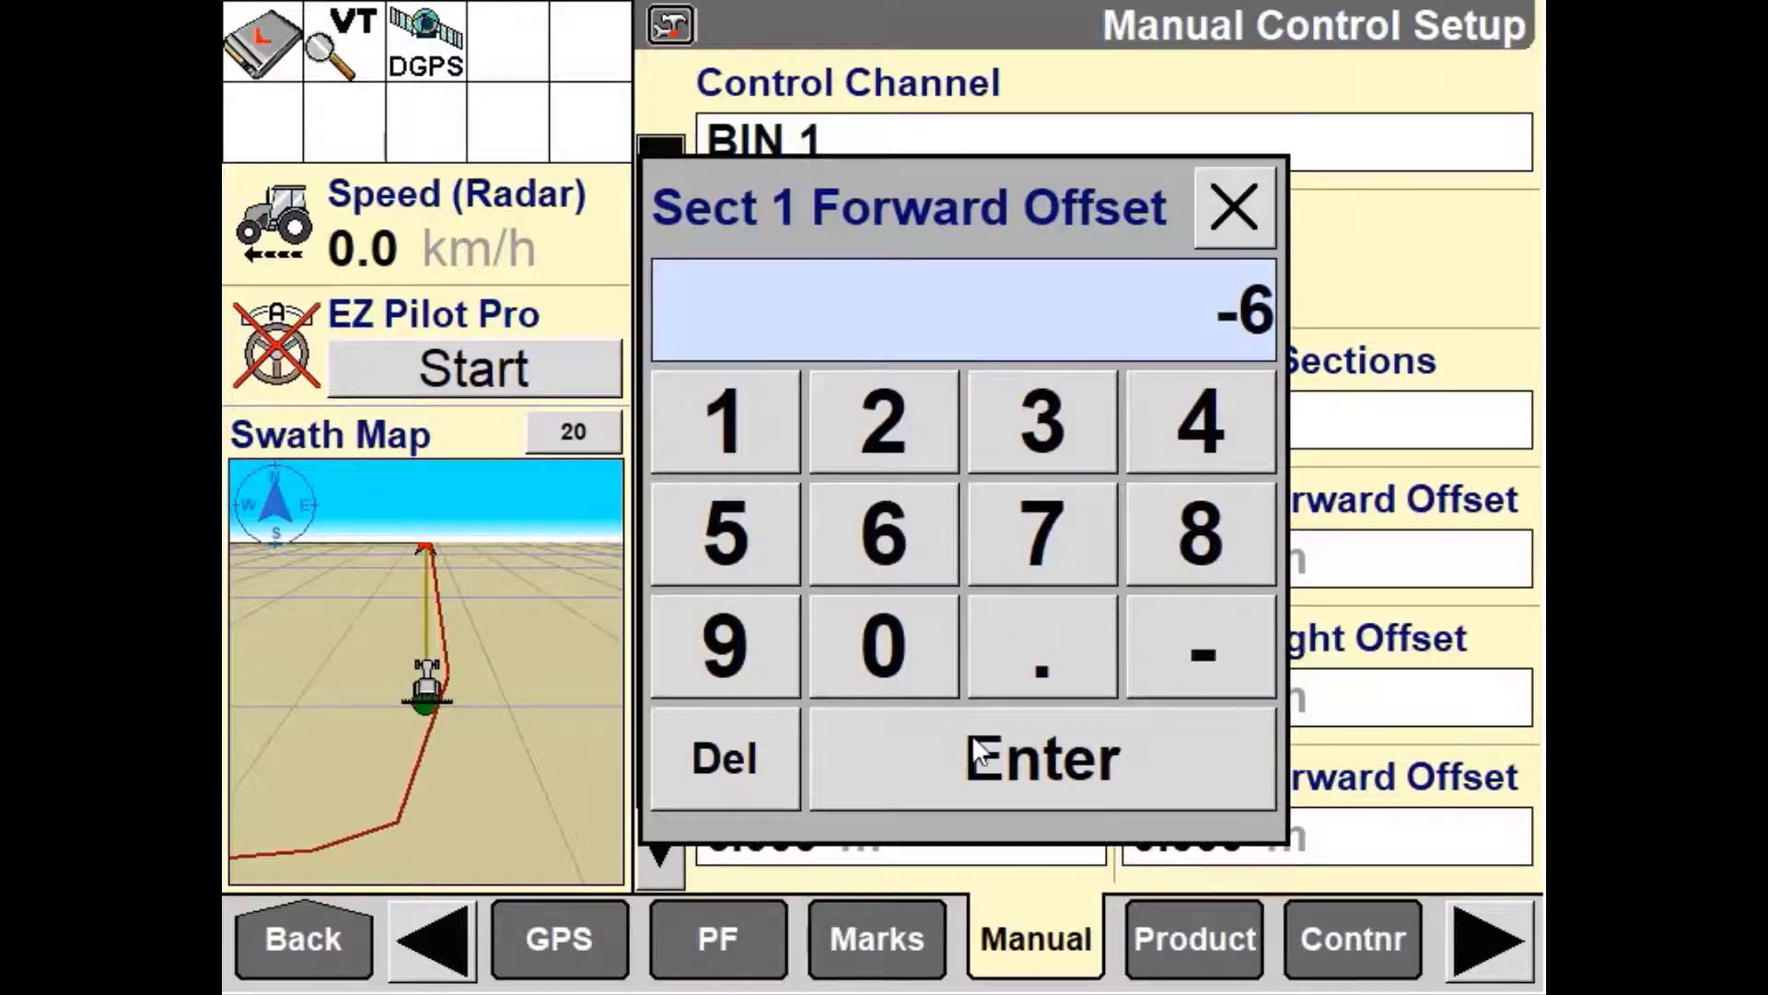
pyautogui.click(970, 737)
pyautogui.click(1234, 838)
pyautogui.click(1202, 649)
pyautogui.click(921, 543)
pyautogui.click(1041, 741)
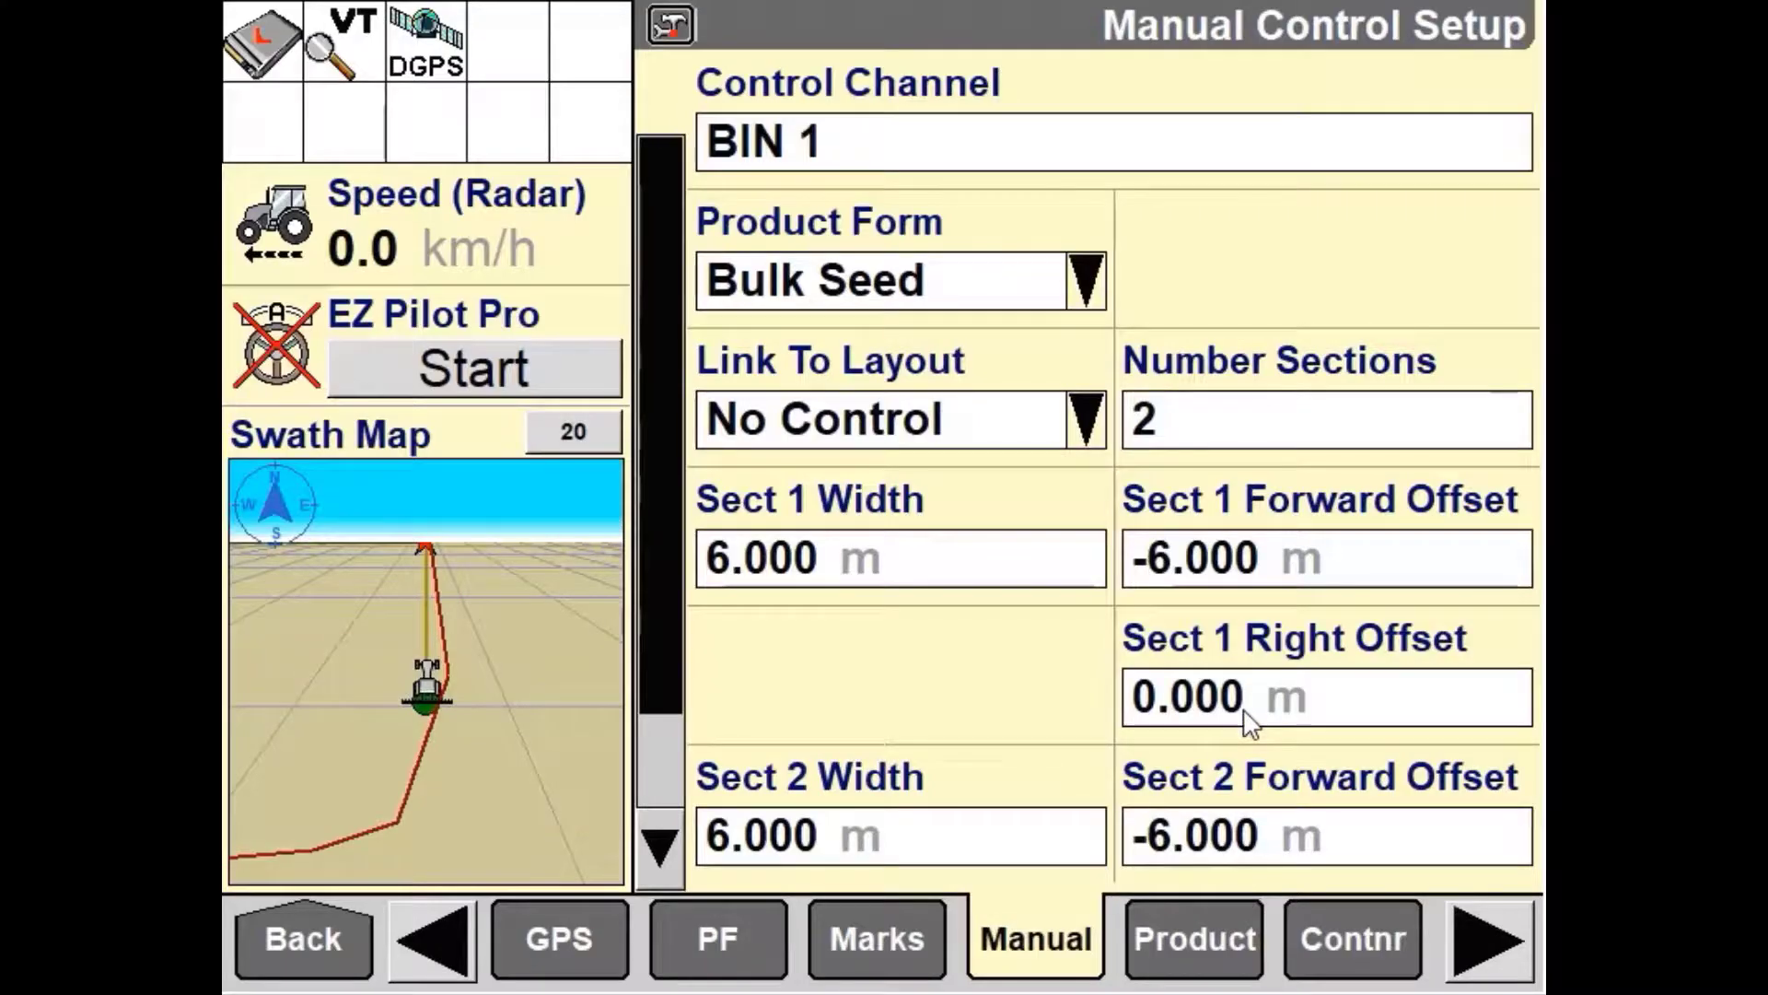
# Set section 1 right offset to -6 m and section 2 right offset to 0 m
pyautogui.click(1247, 714)
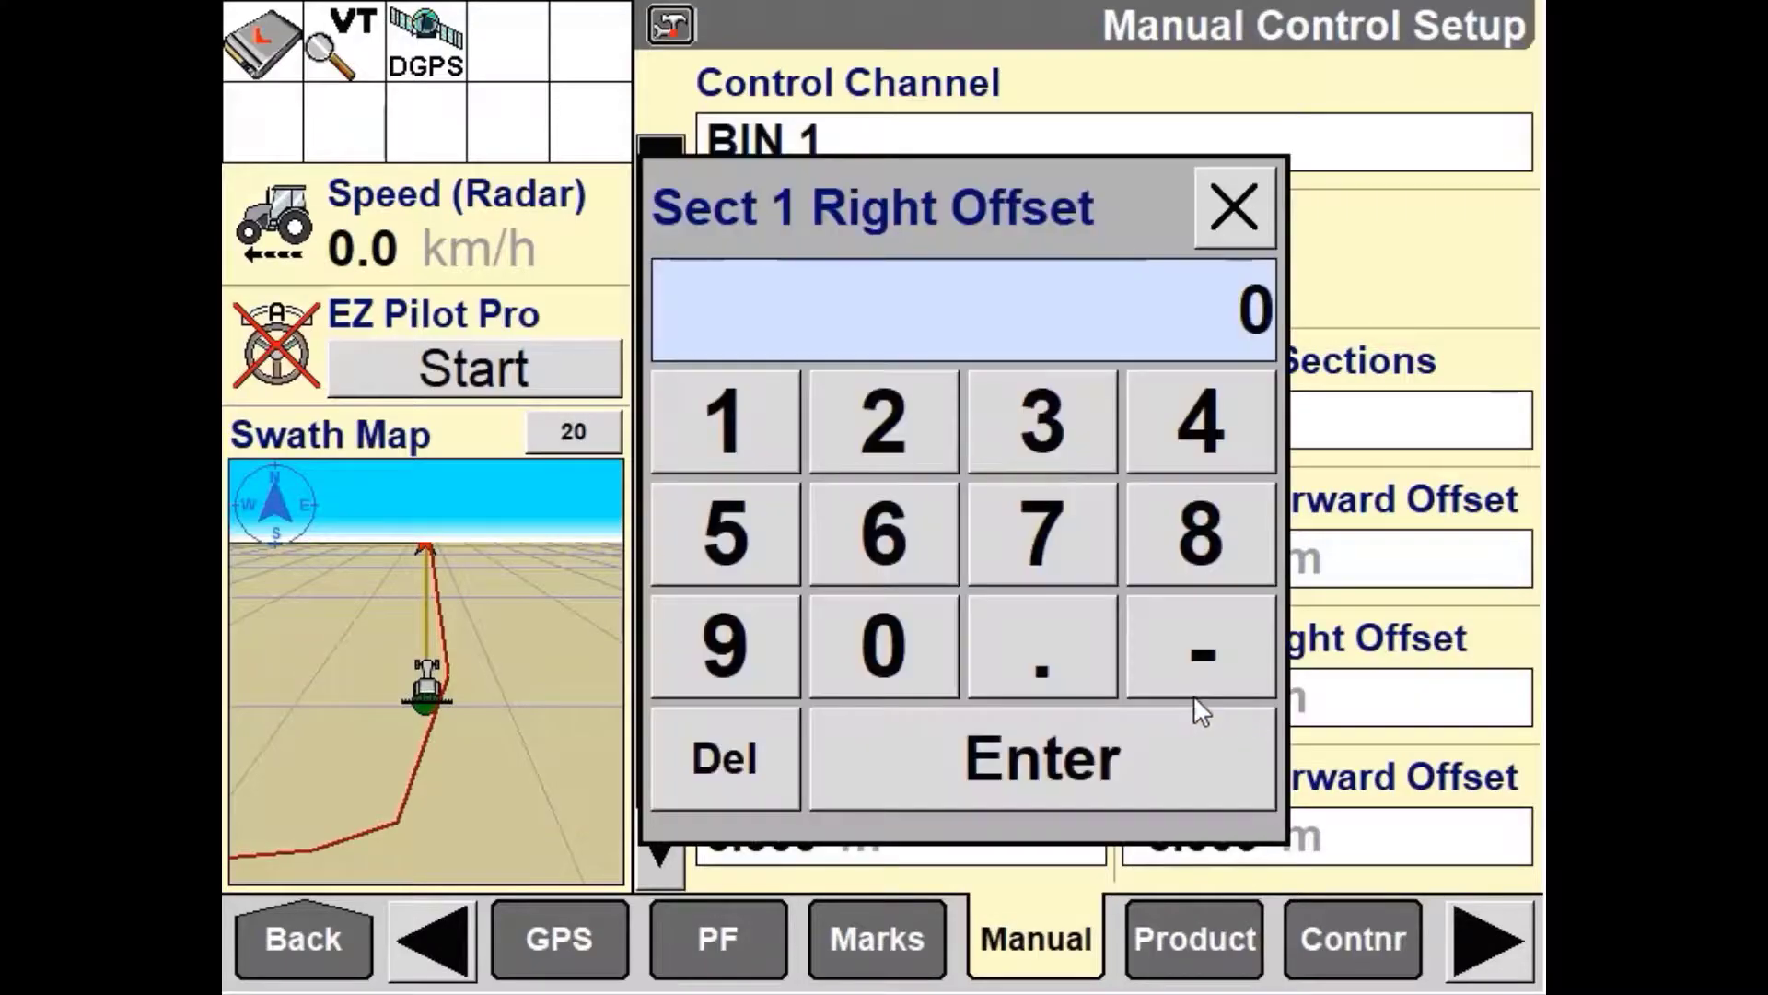
pyautogui.click(1209, 678)
pyautogui.click(884, 550)
pyautogui.click(1026, 773)
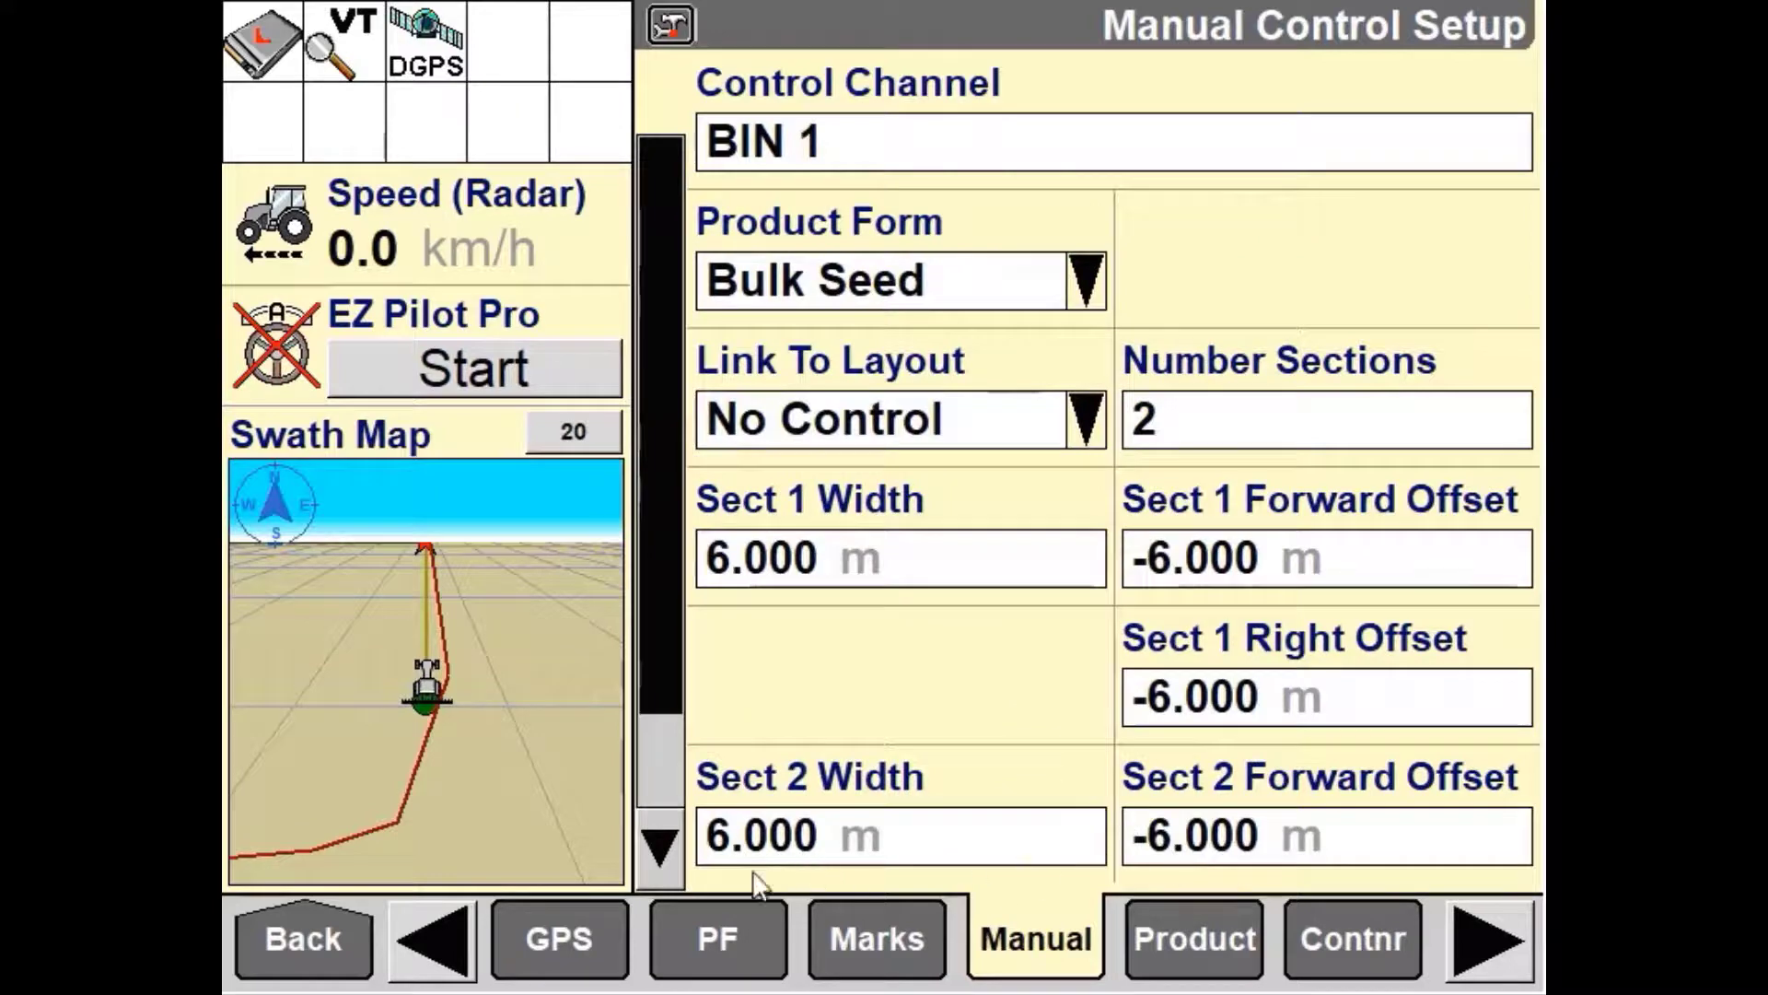
pyautogui.click(663, 852)
pyautogui.click(1221, 171)
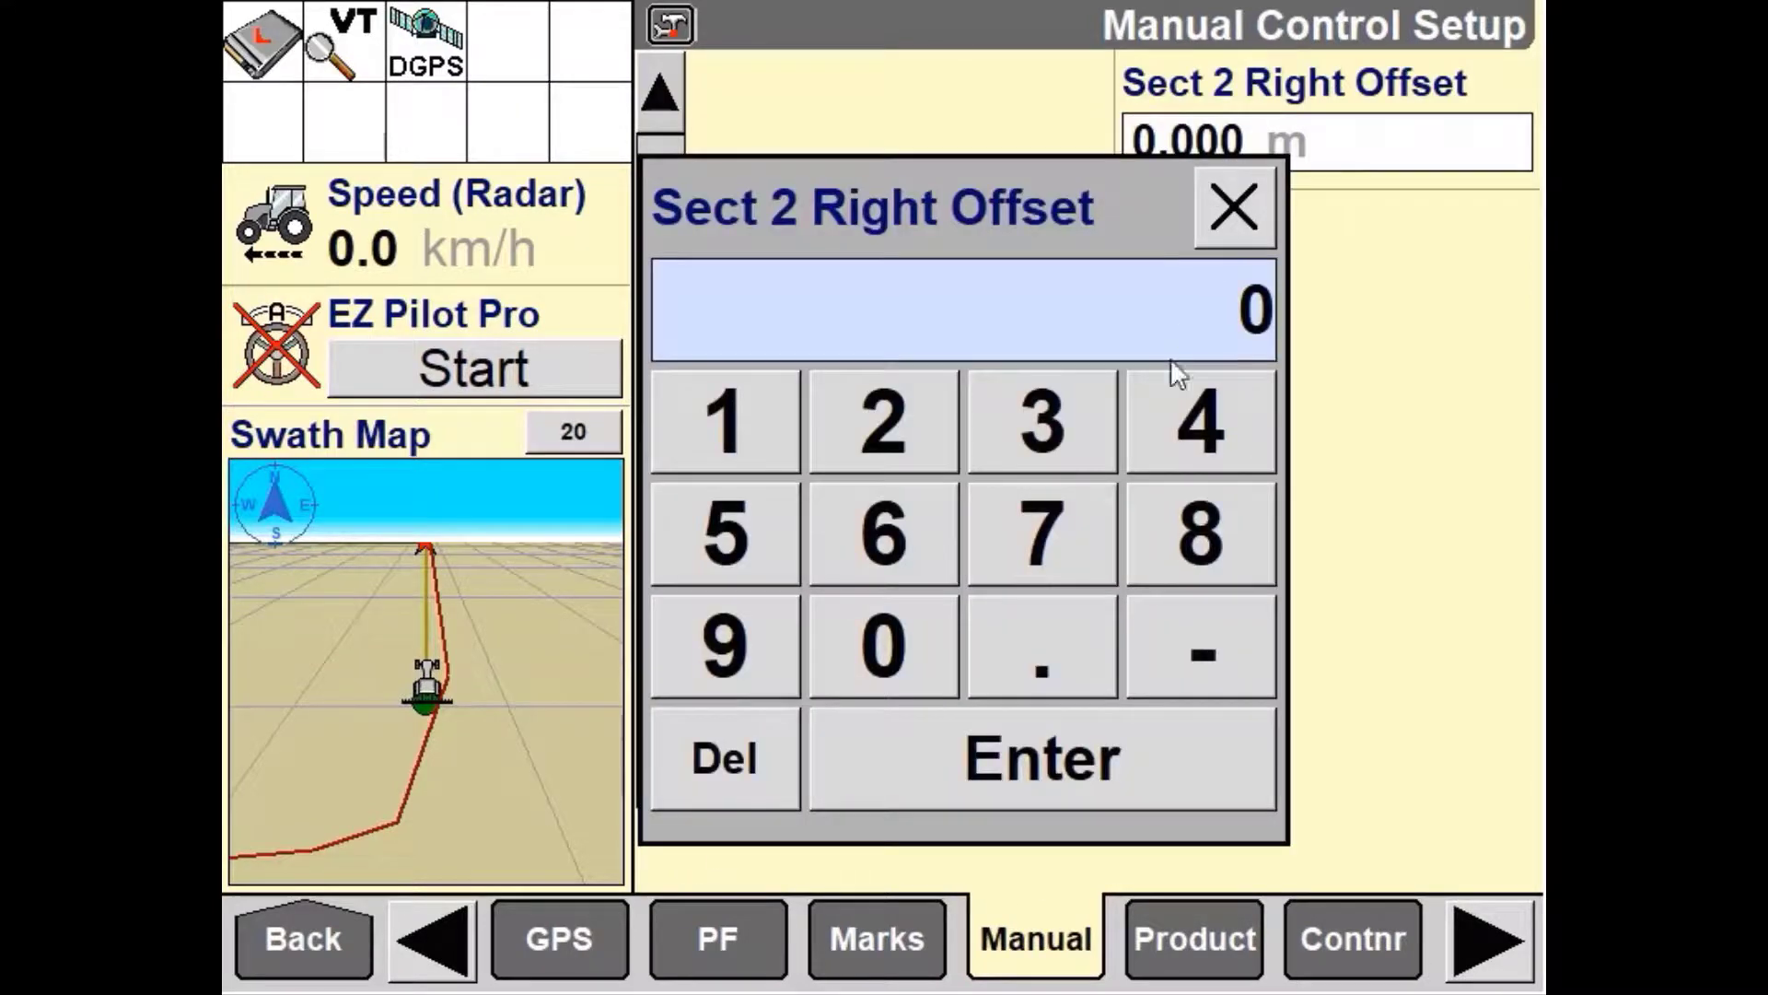
pyautogui.click(923, 558)
pyautogui.click(757, 764)
pyautogui.click(912, 652)
pyautogui.click(1085, 805)
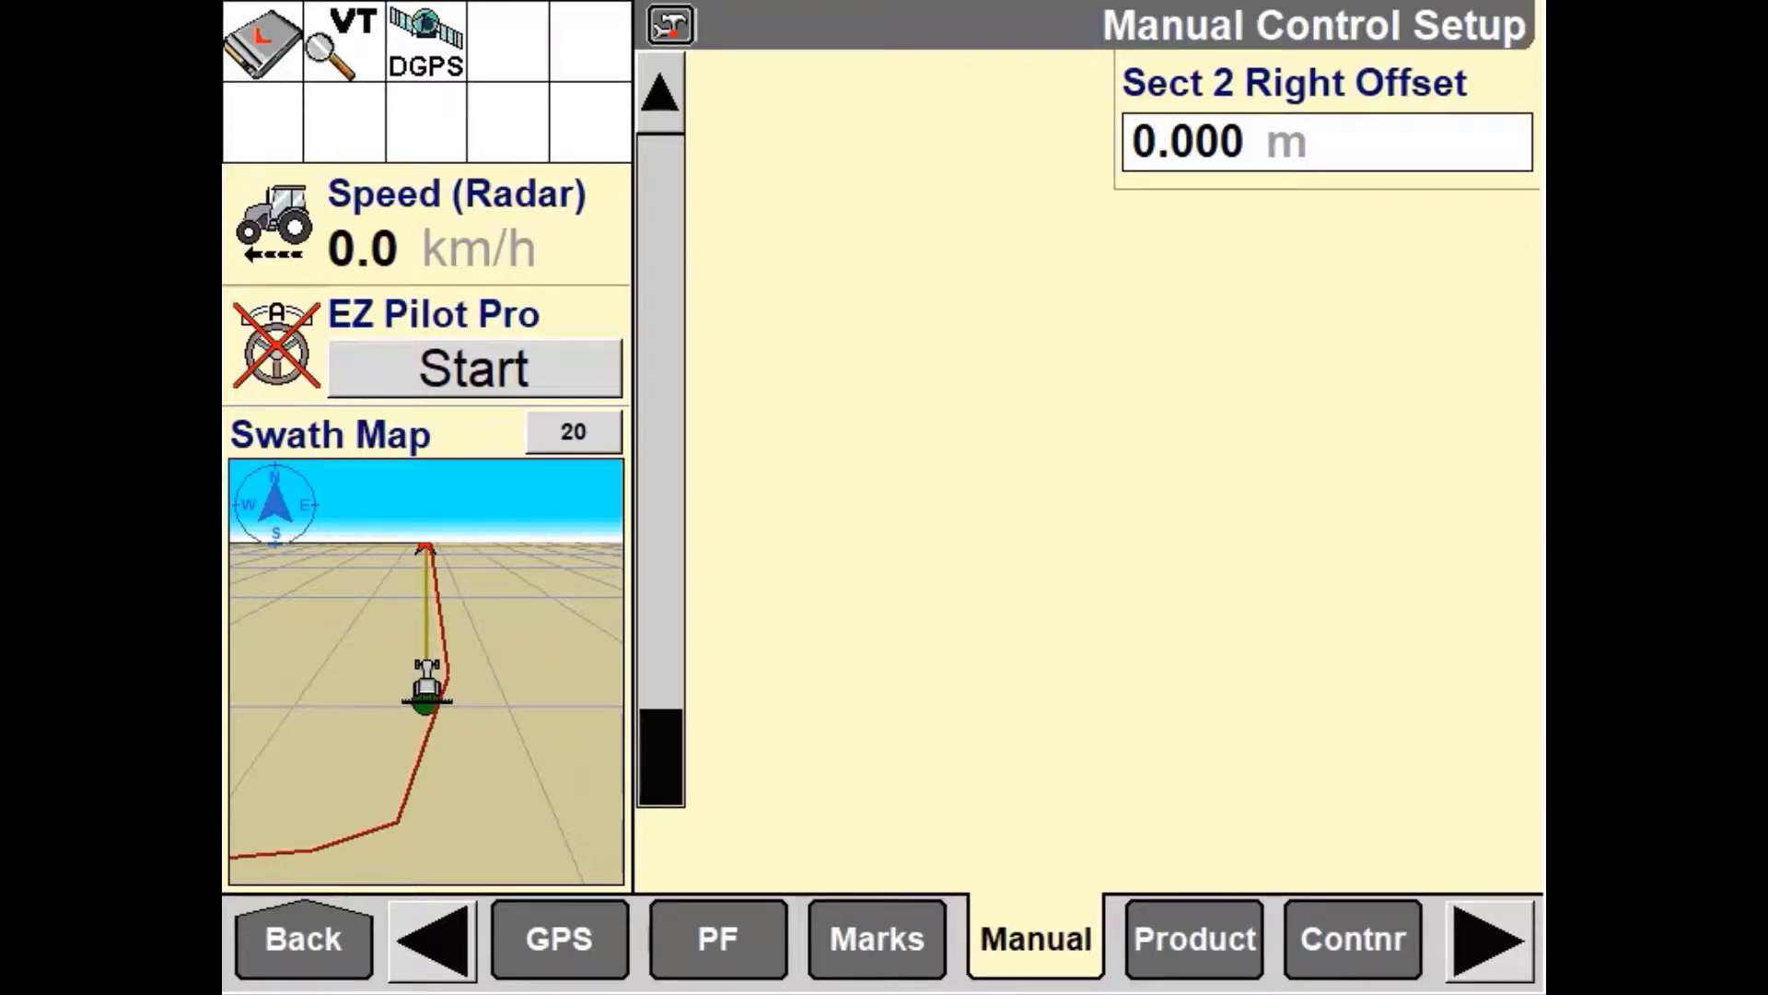
# Assign Manual Apply 1 to the bottom-left slot of the Run3 screen layout
pyautogui.click(422, 930)
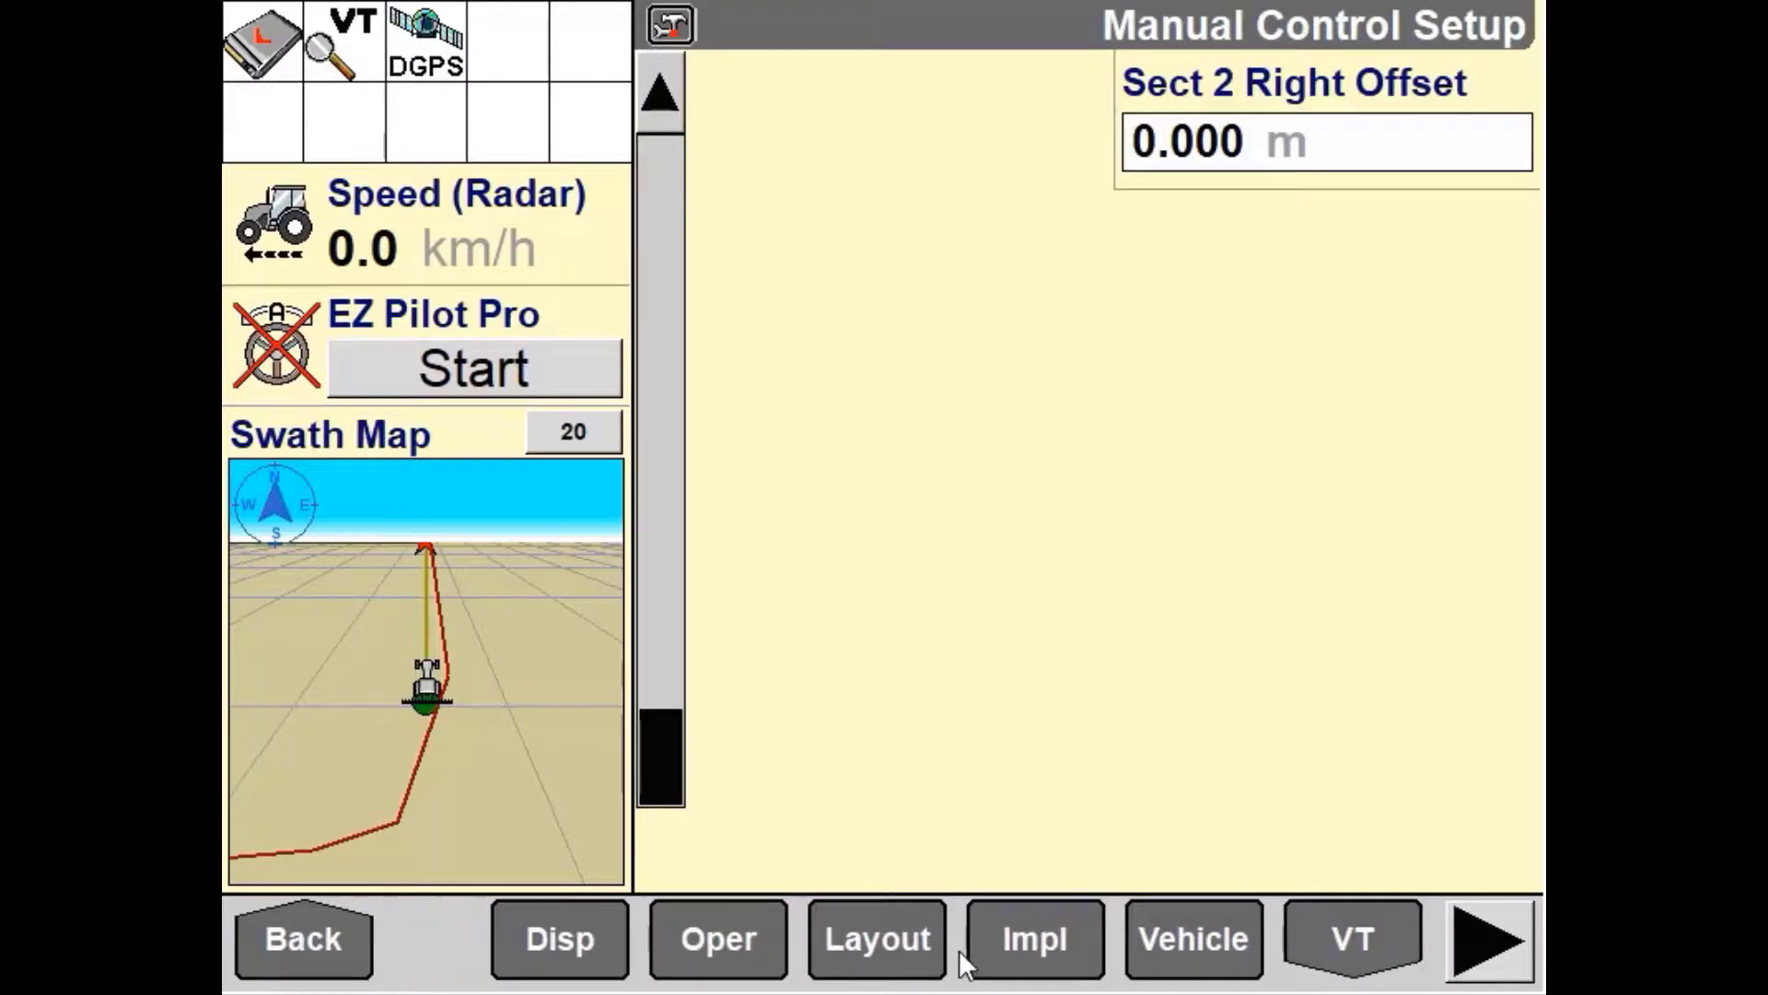
pyautogui.click(940, 947)
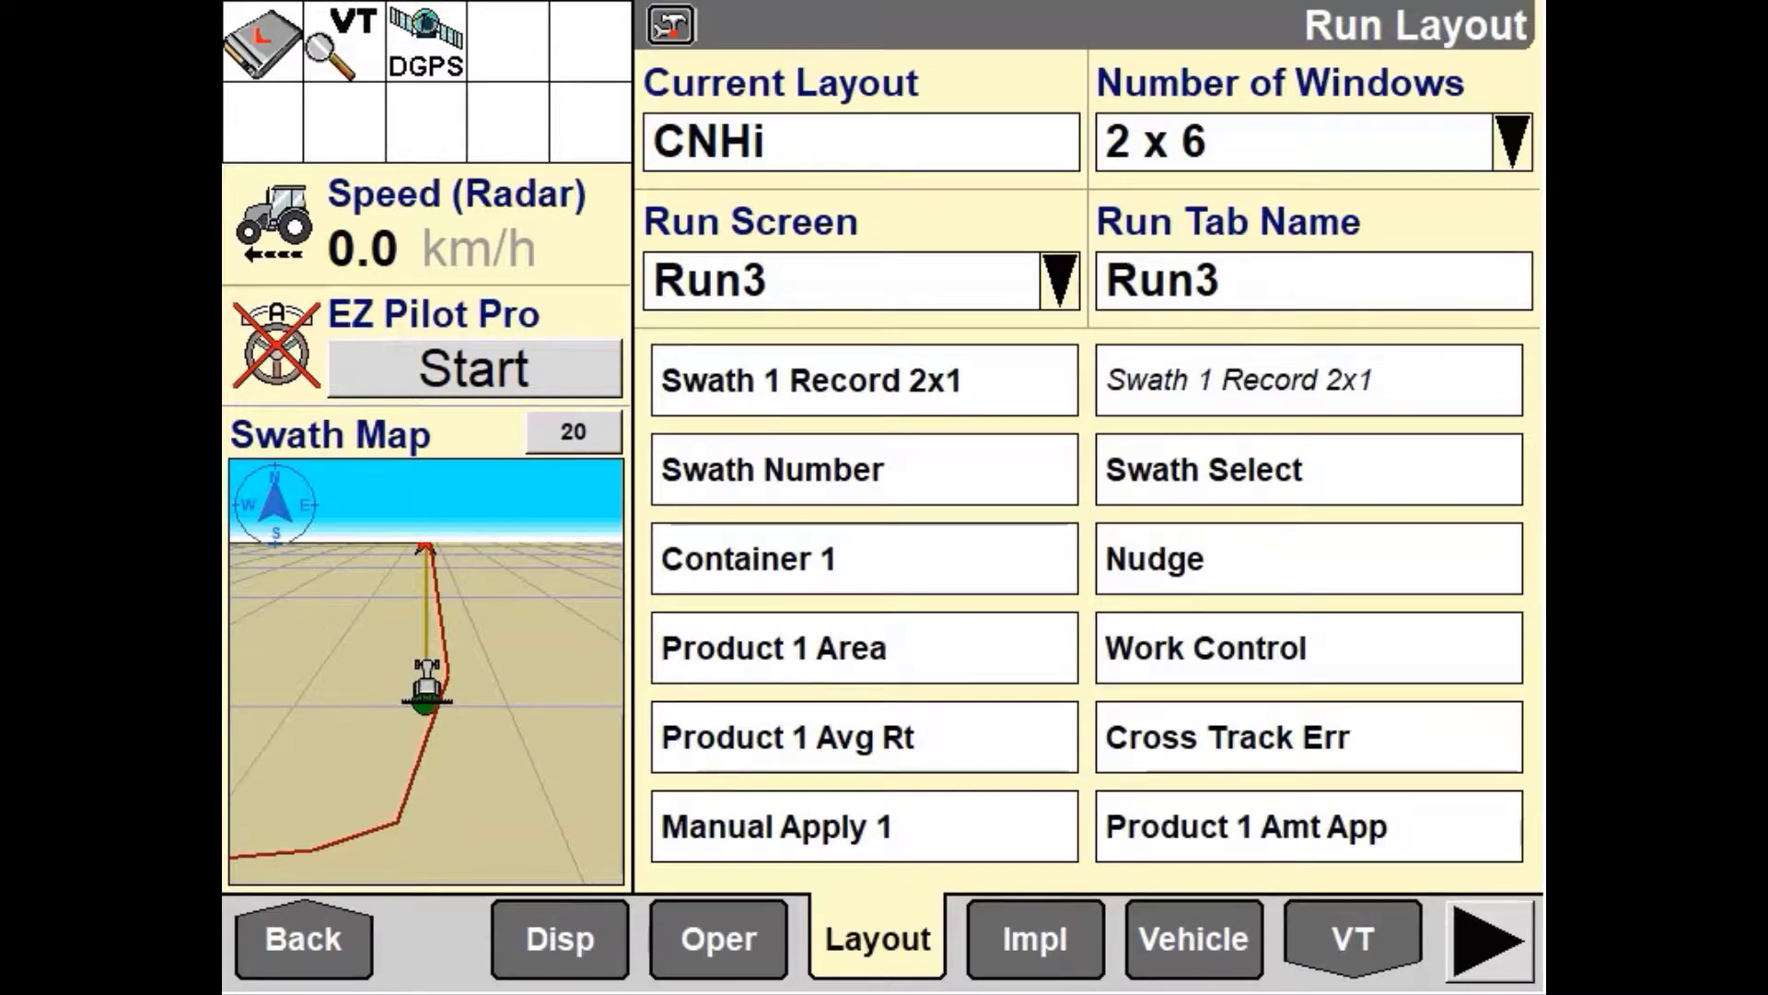
pyautogui.click(890, 833)
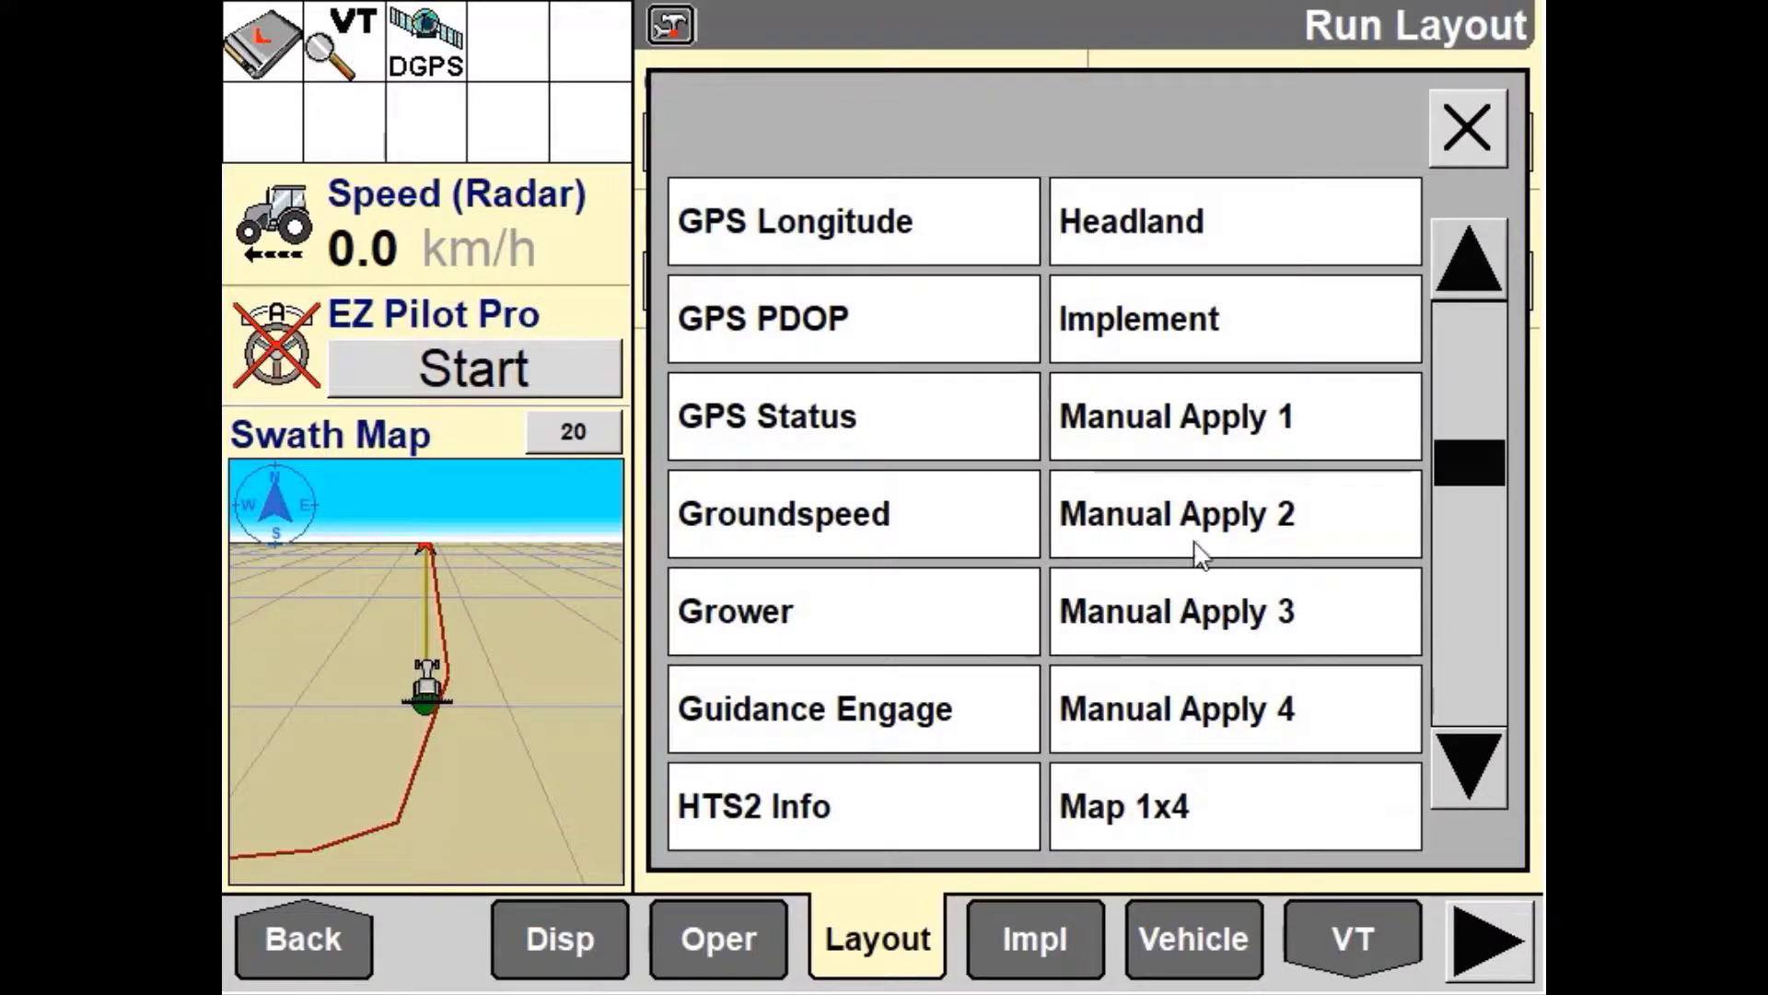
pyautogui.click(1224, 439)
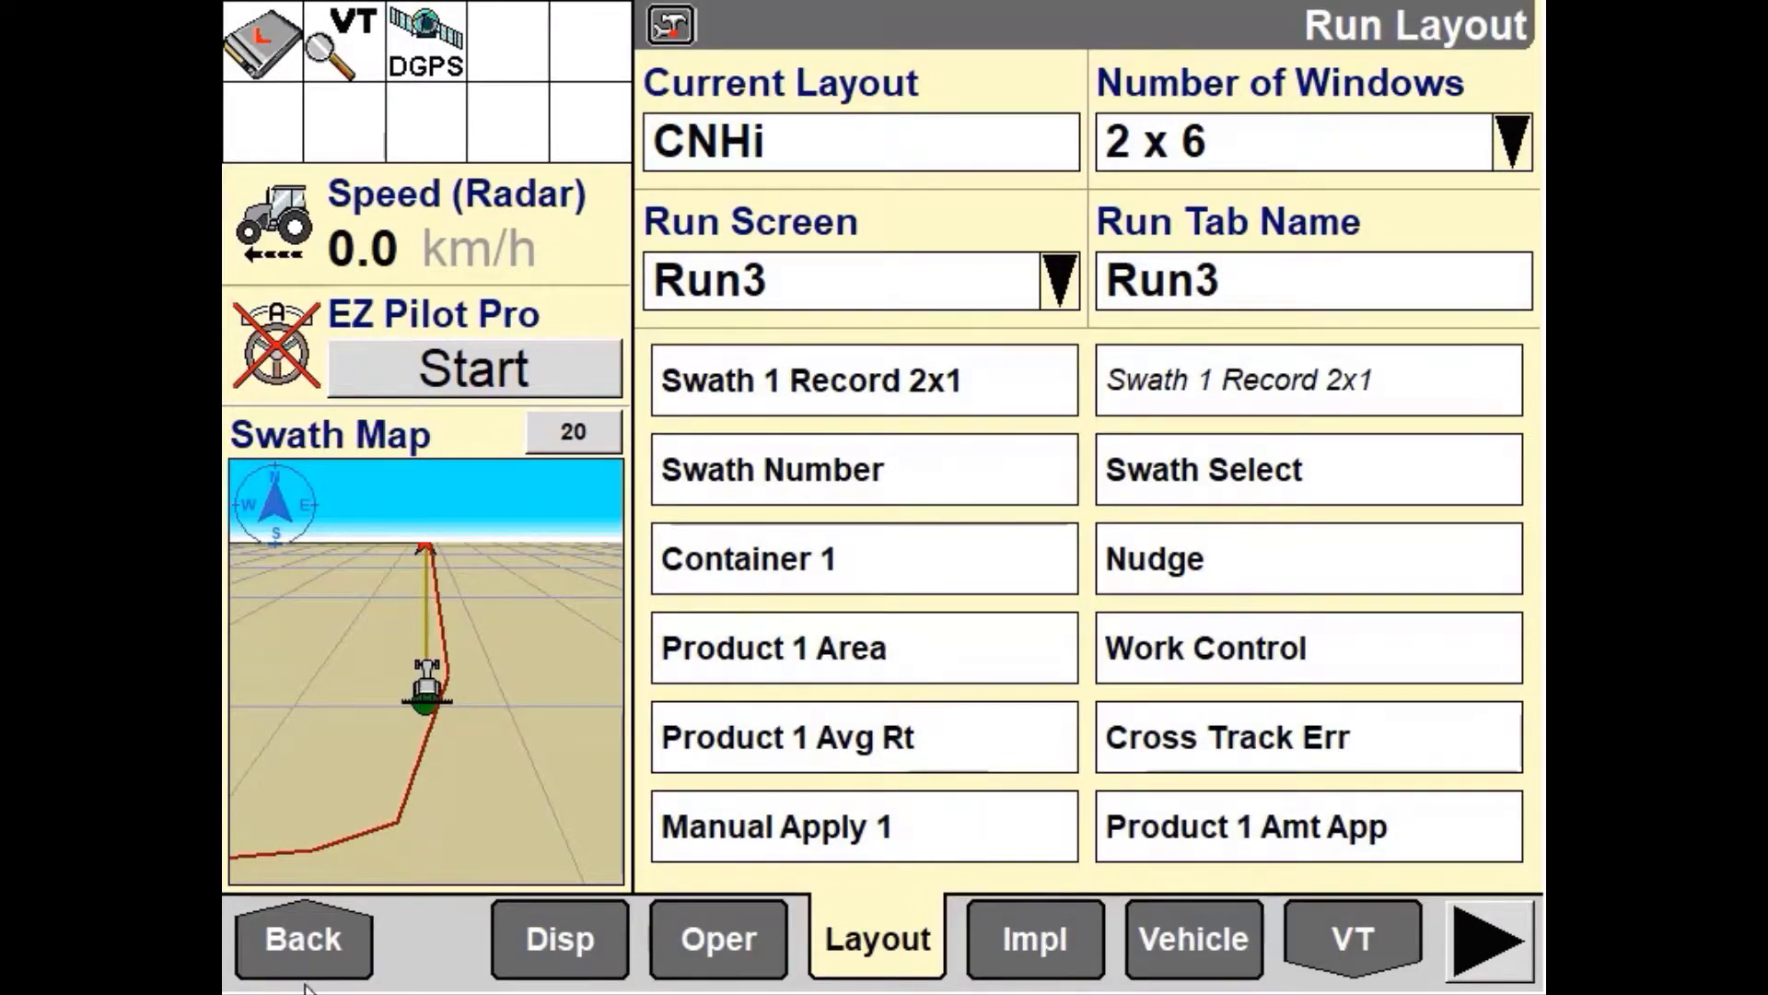
# Return to the run screens and show the Run3 screen
pyautogui.click(304, 939)
pyautogui.click(779, 497)
pyautogui.click(873, 954)
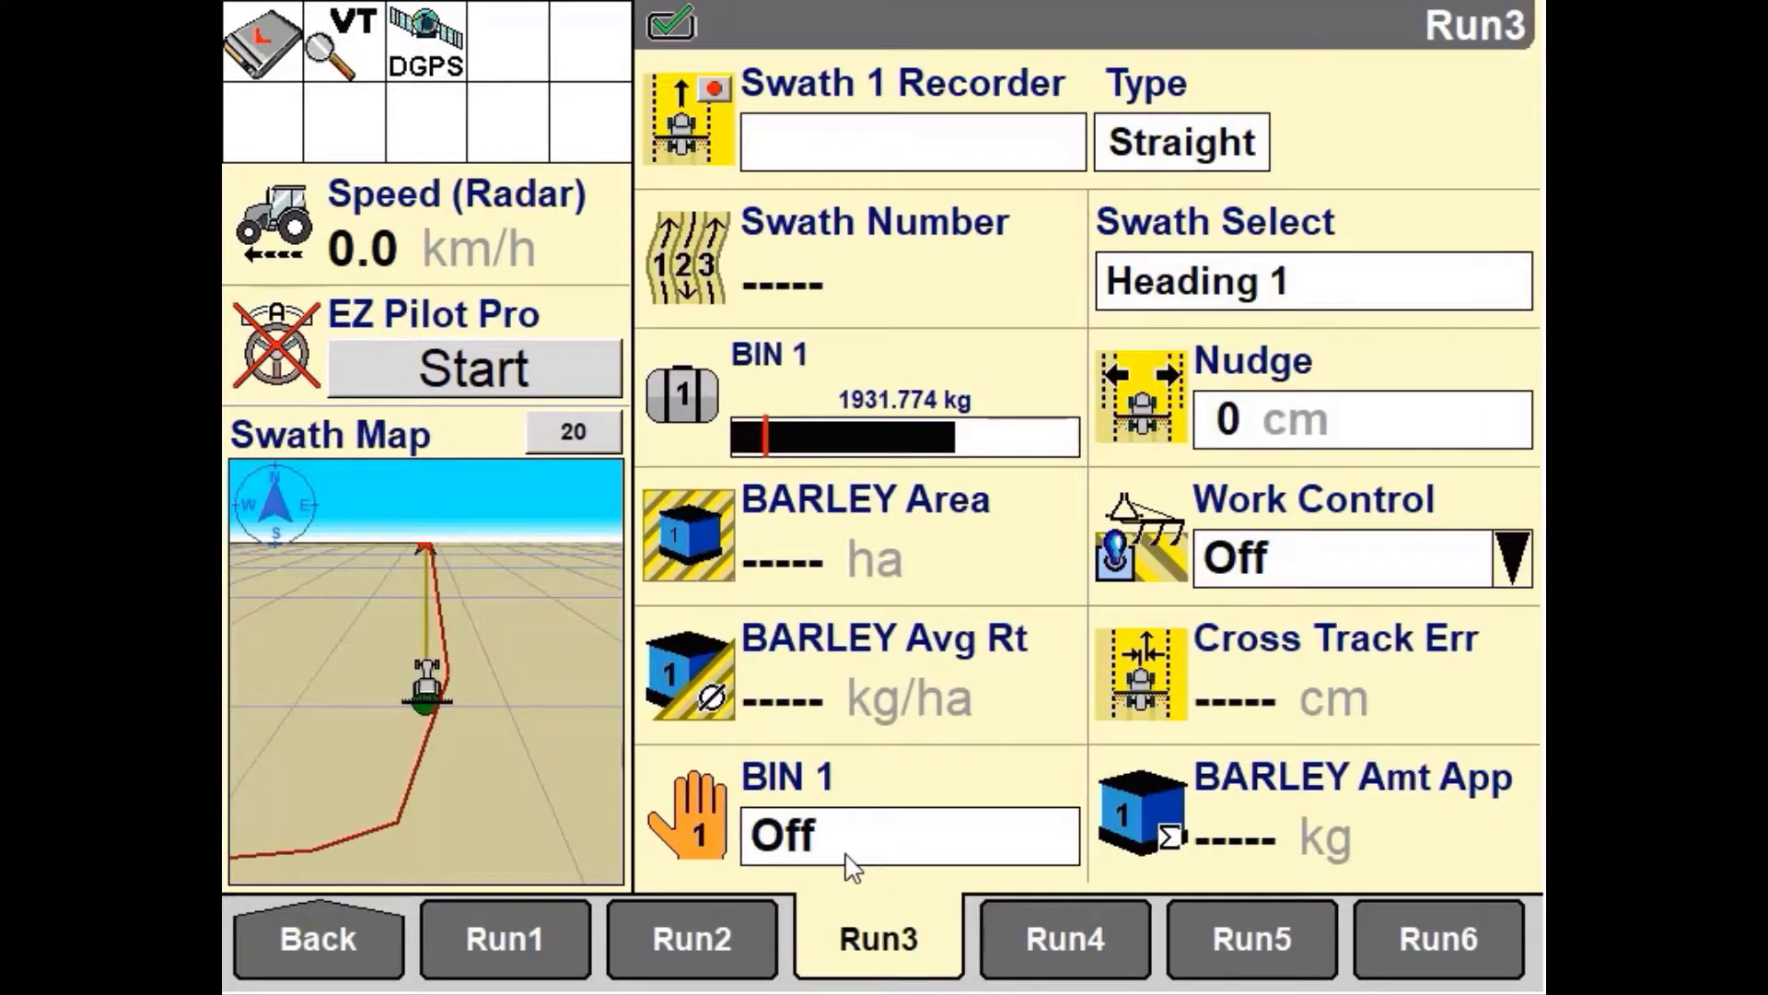
# Turn BIN 1 on and set its rate to 50.000 kg/ha on Run3
pyautogui.click(847, 857)
pyautogui.click(1046, 634)
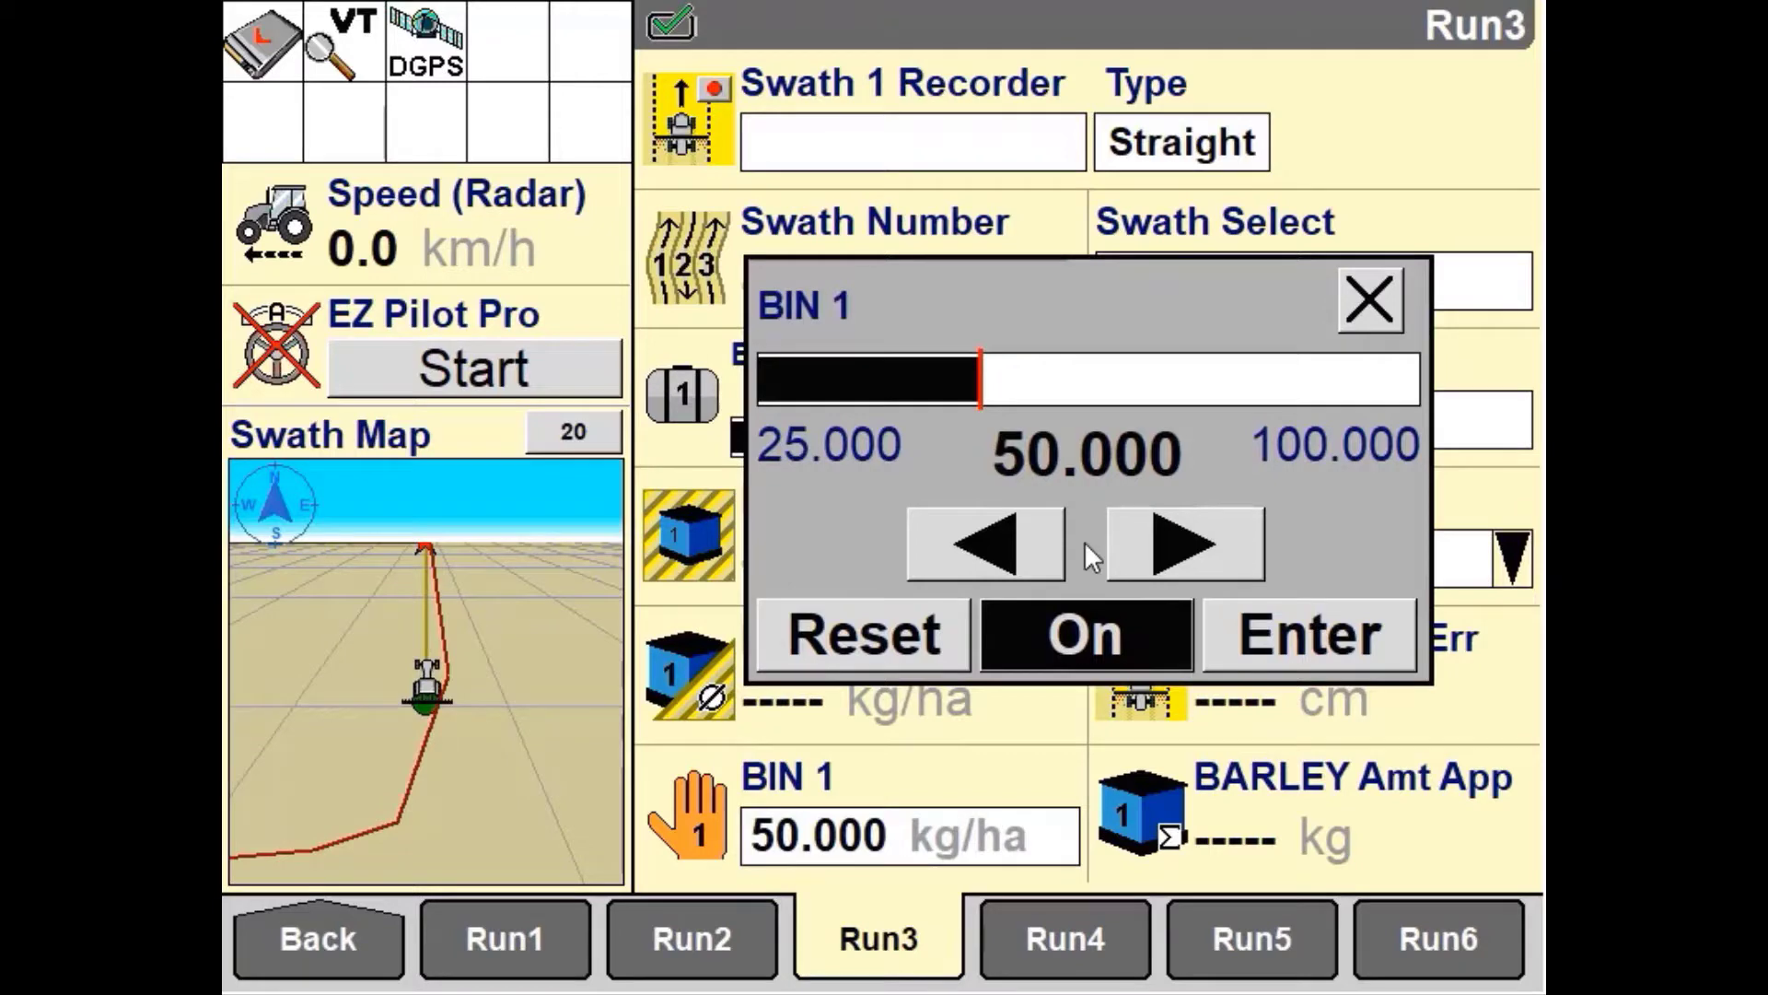
pyautogui.click(1189, 538)
pyautogui.click(959, 545)
pyautogui.click(1291, 644)
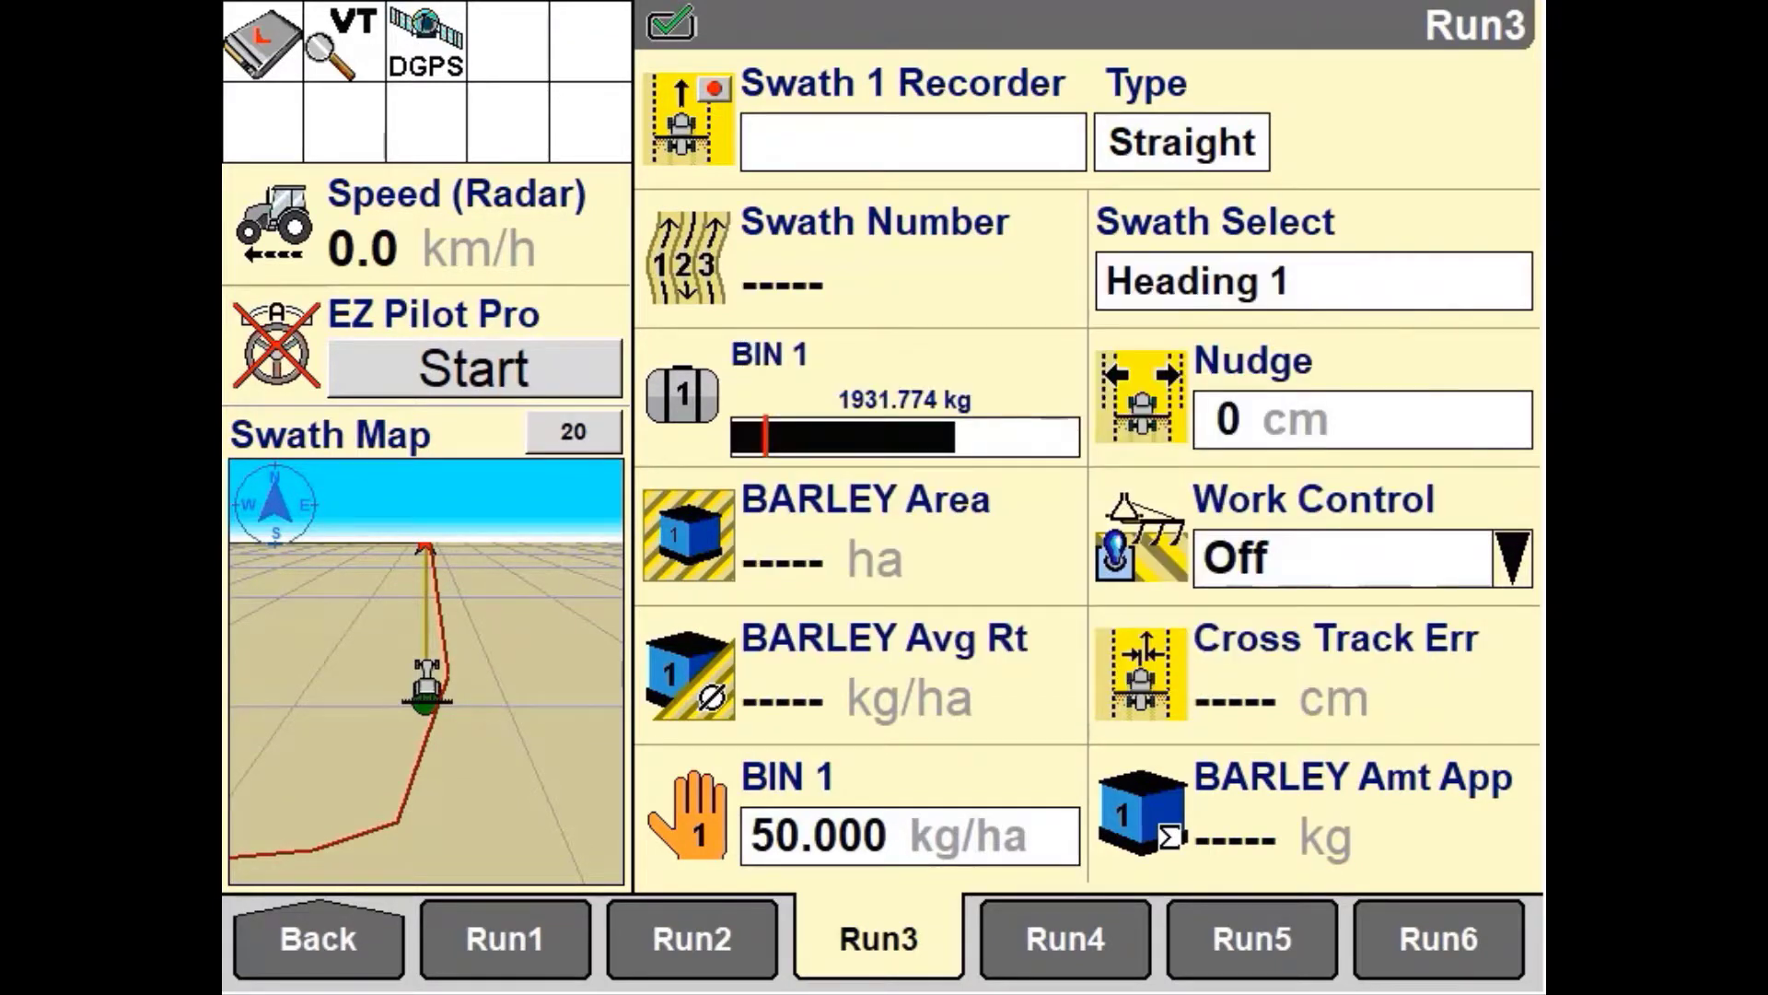